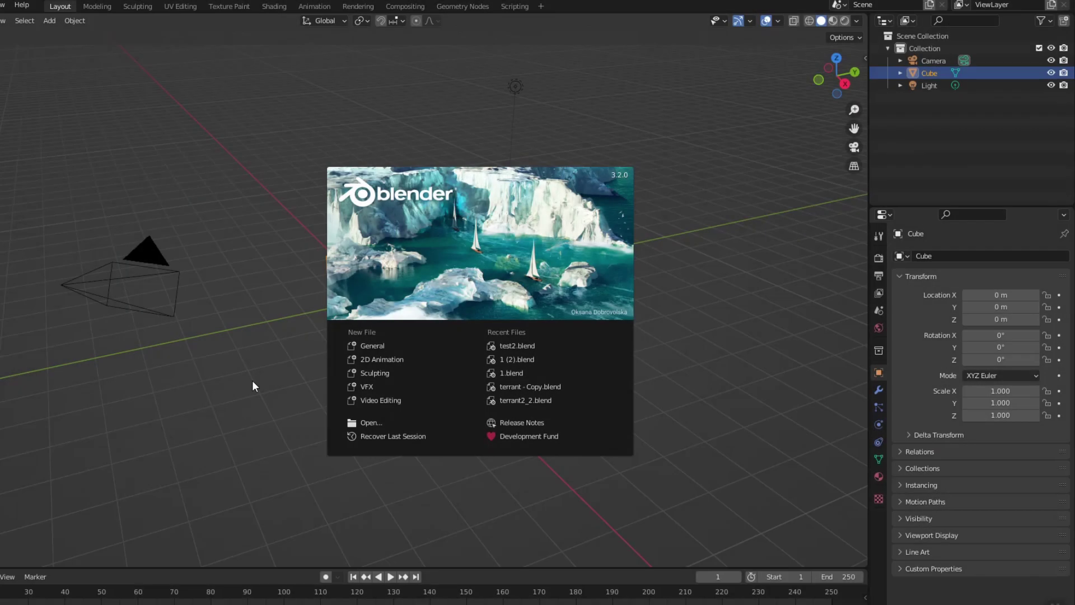
Delete the default cube and add a mesh plane at the scene origin
{"action": "key", "text": "Delete"}
{"action": "key", "text": "Delete"}
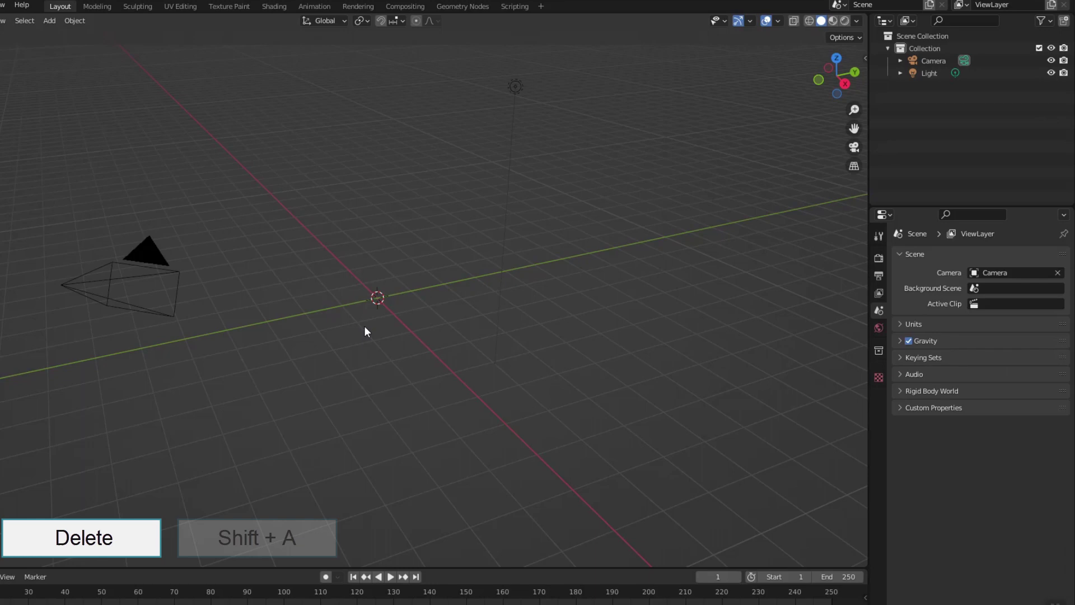
{"action": "key", "text": "shift+a"}
{"action": "mouse_move", "coordinate": [371, 264]}
{"action": "left_click", "coordinate": [413, 264]}
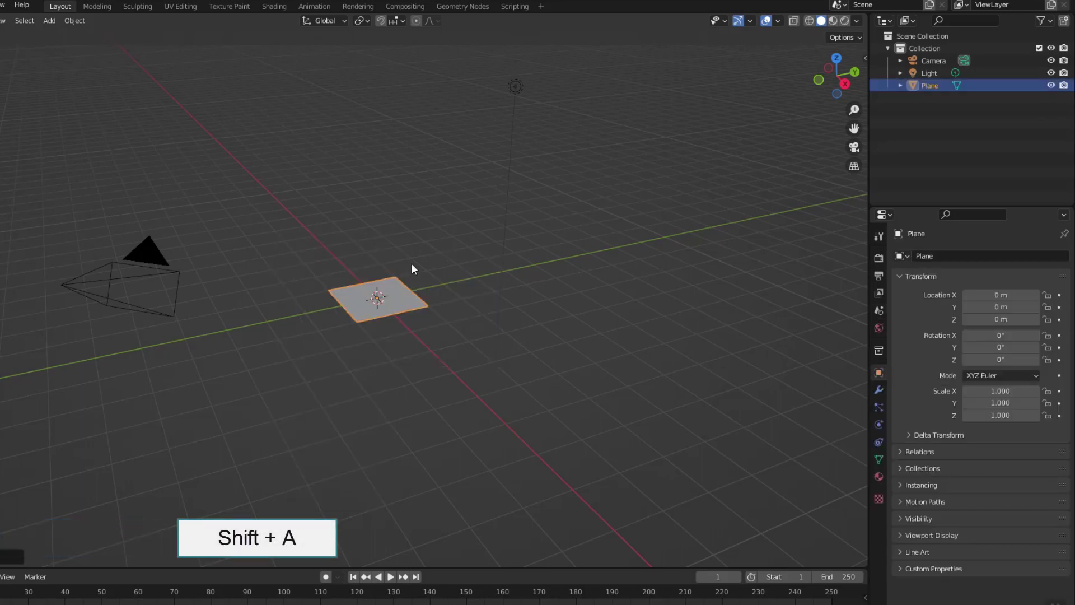
Turn the Outliner into a second, enlarged 3D view zoomed on the plane
{"action": "left_click", "coordinate": [884, 20]}
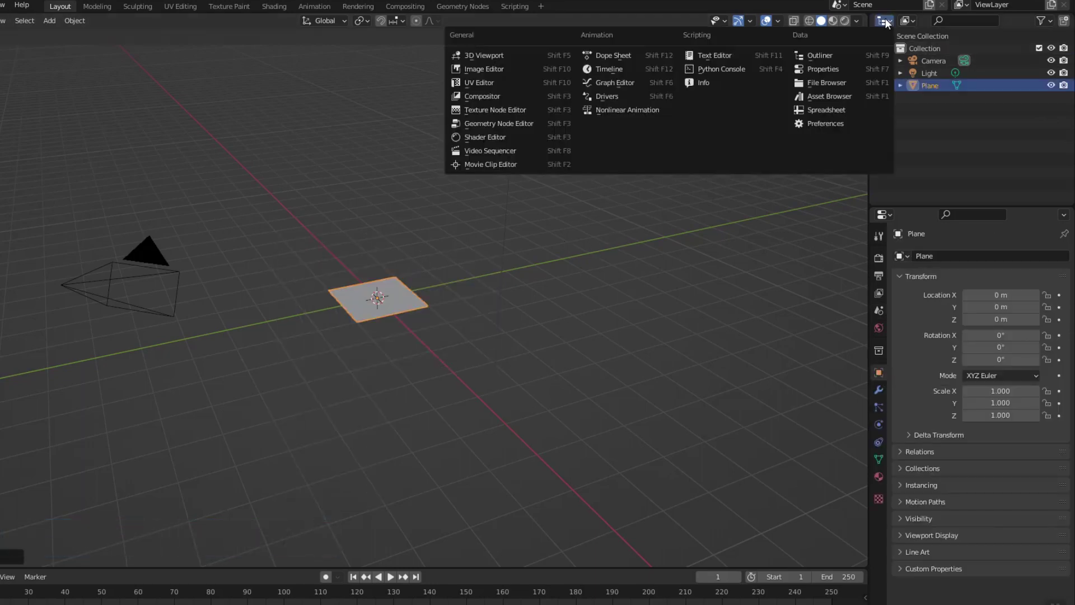
{"action": "left_click", "coordinate": [501, 55]}
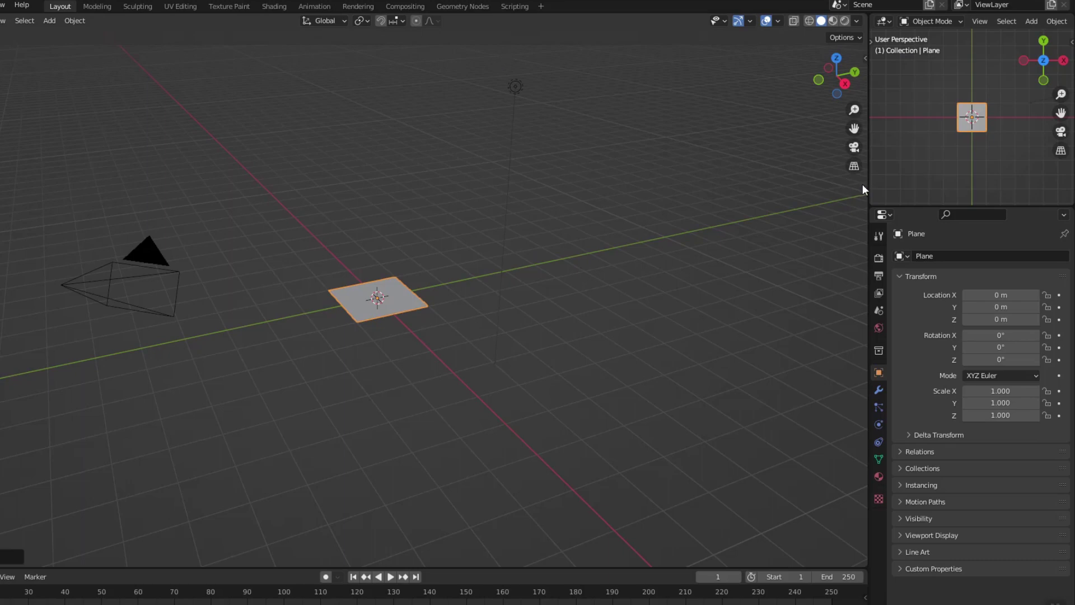
{"action": "left_click_drag", "start_coordinate": [869, 185], "coordinate": [733, 186]}
{"action": "left_click_drag", "start_coordinate": [819, 208], "coordinate": [823, 307]}
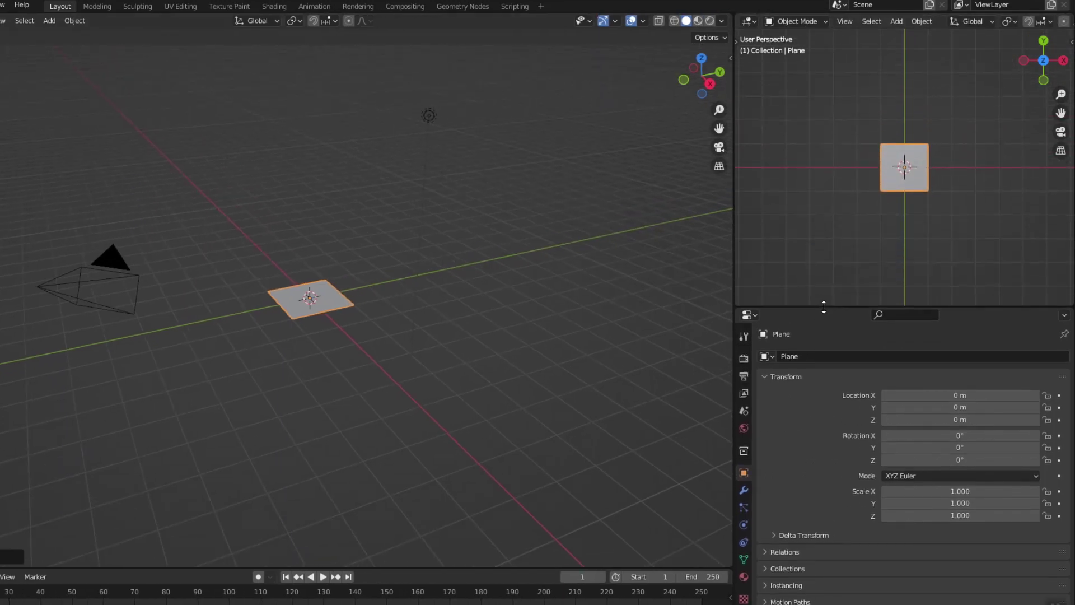
{"action": "scroll", "coordinate": [1007, 22], "scroll_direction": "down", "scroll_amount": 5}
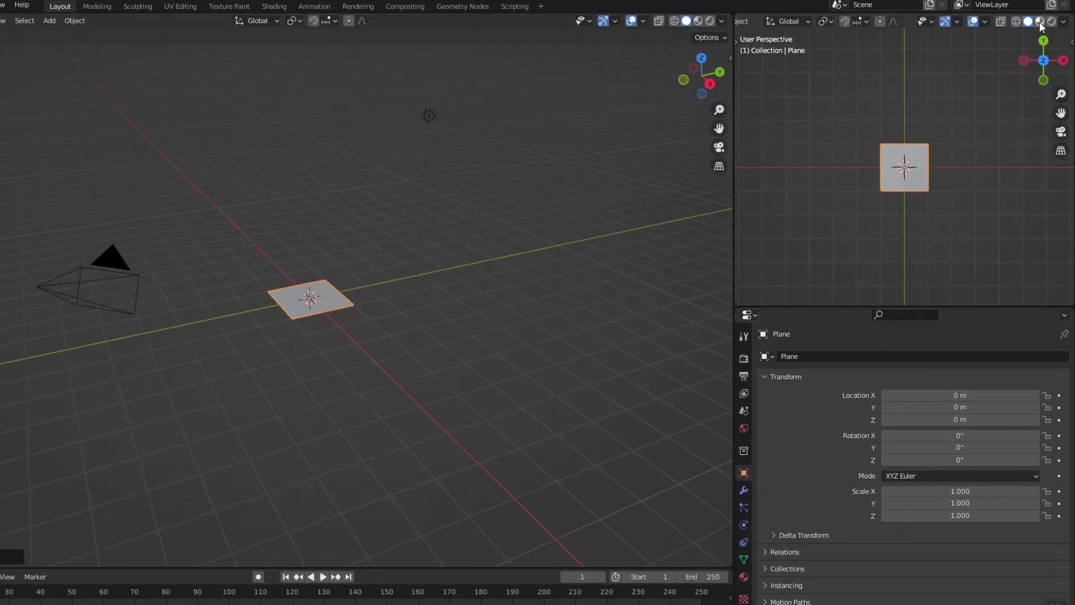
{"action": "scroll", "coordinate": [935, 167], "scroll_direction": "up", "scroll_amount": 8}
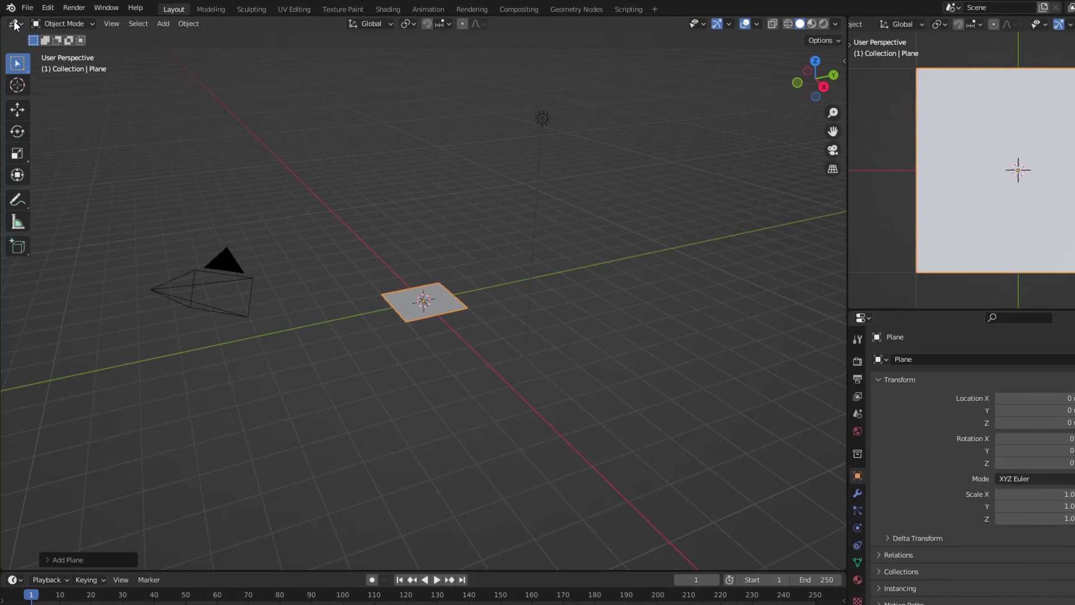
Switch the main area to the Shader Editor and create Material.001 for the plane
{"action": "left_click", "coordinate": [15, 25]}
{"action": "key", "text": "n"}
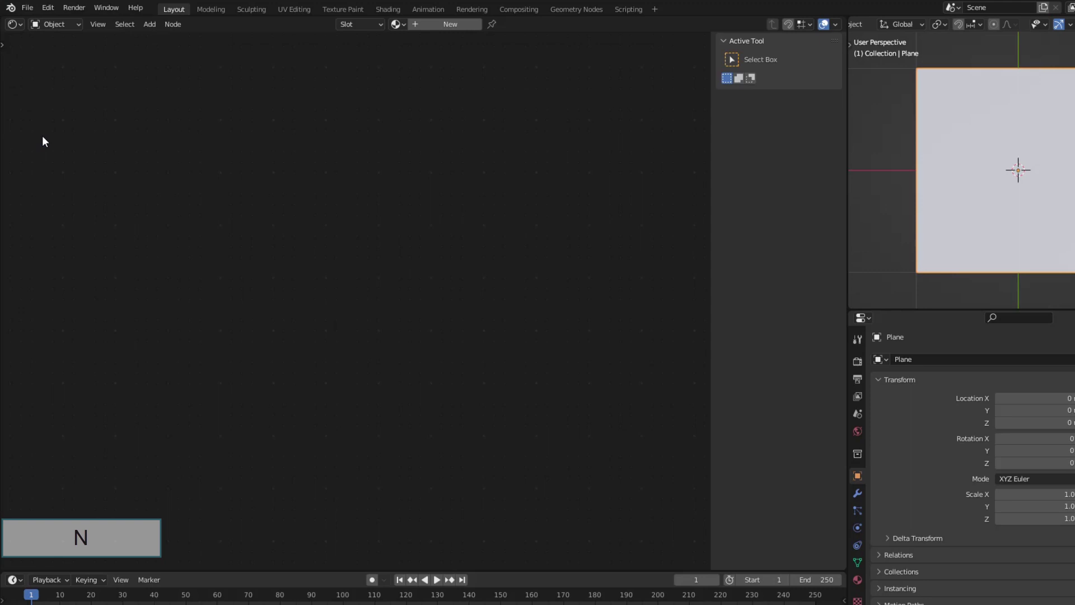
{"action": "key", "text": "n"}
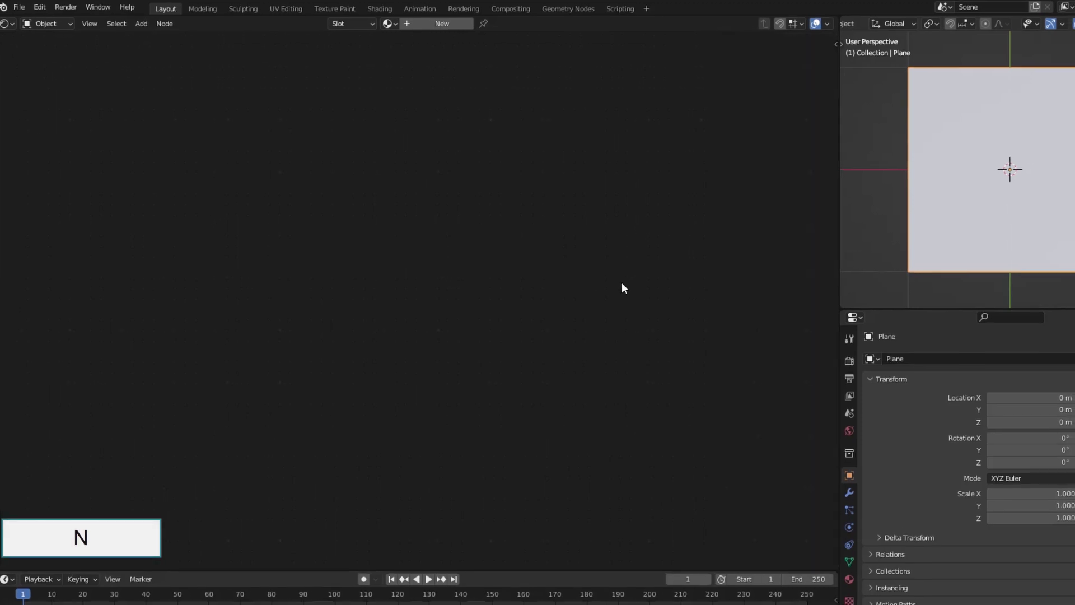
{"action": "left_click", "coordinate": [403, 22]}
{"action": "key", "text": "Home"}
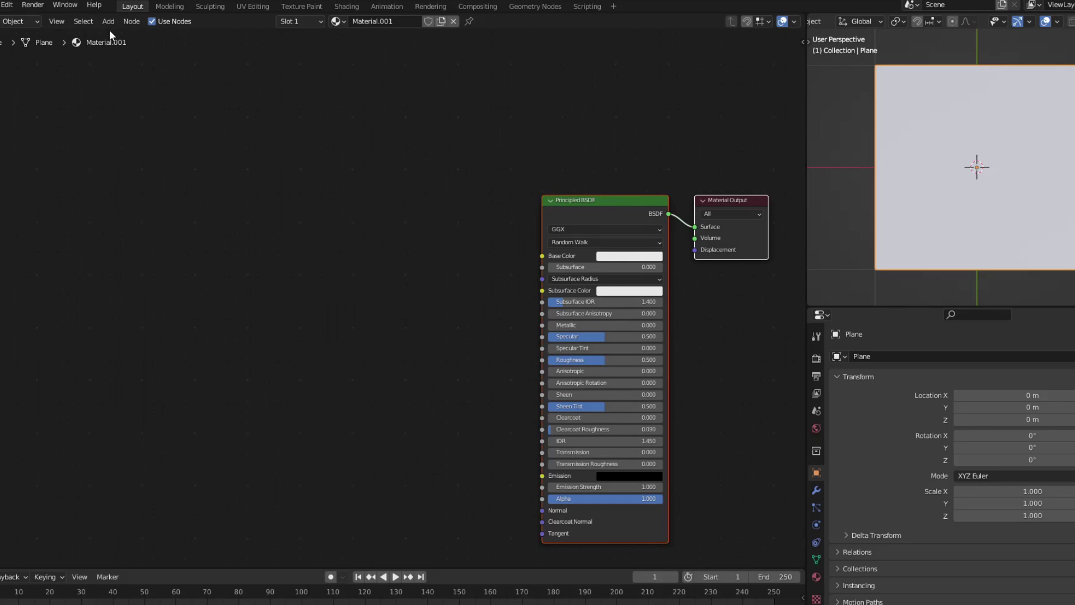
Add a Musgrave Texture and connect its Height to the Principled BSDF Base Color
{"action": "left_click", "coordinate": [109, 22]}
{"action": "left_click", "coordinate": [119, 37]}
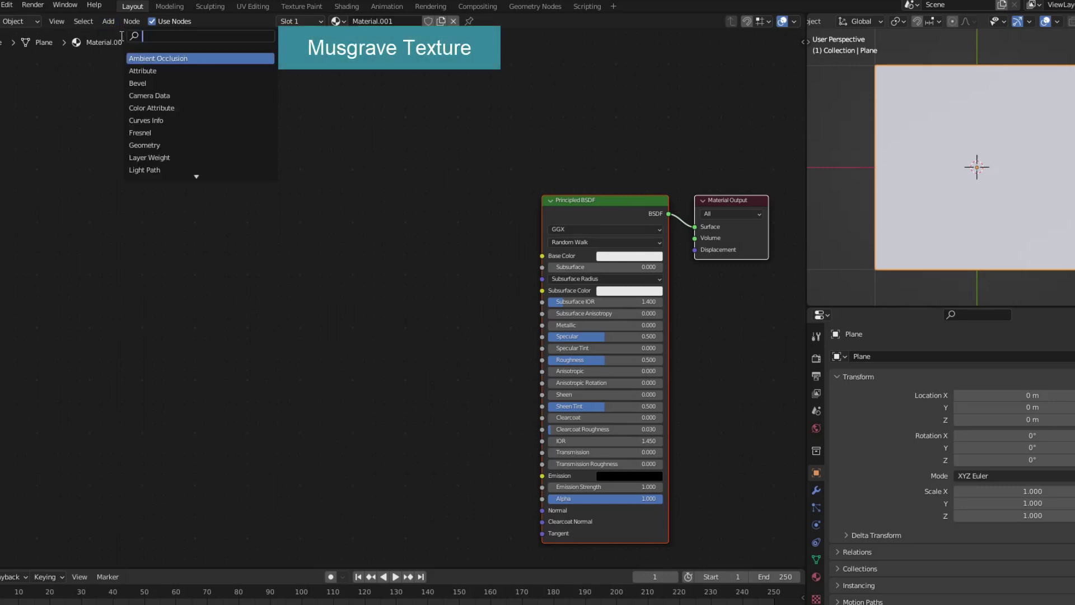
{"action": "type", "text": "musg"}
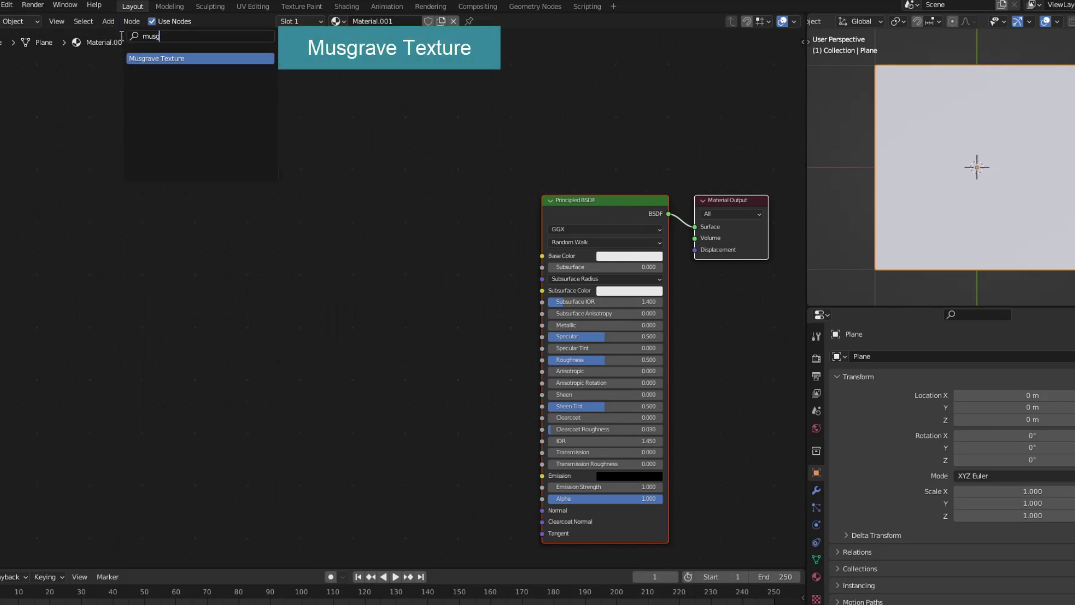
{"action": "key", "text": "Return"}
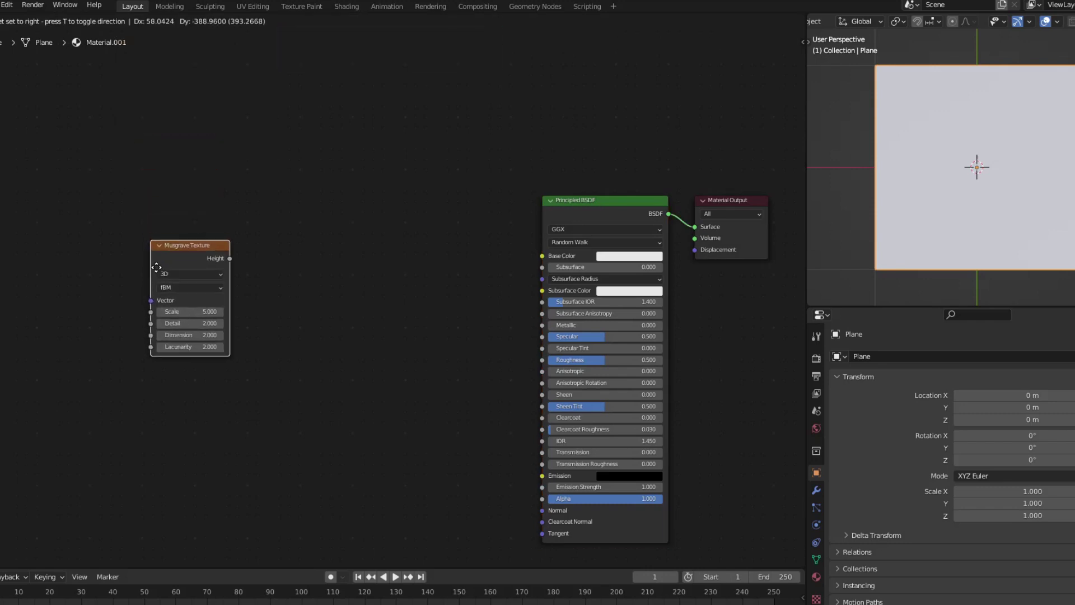
{"action": "left_click_drag", "start_coordinate": [234, 250], "coordinate": [554, 254]}
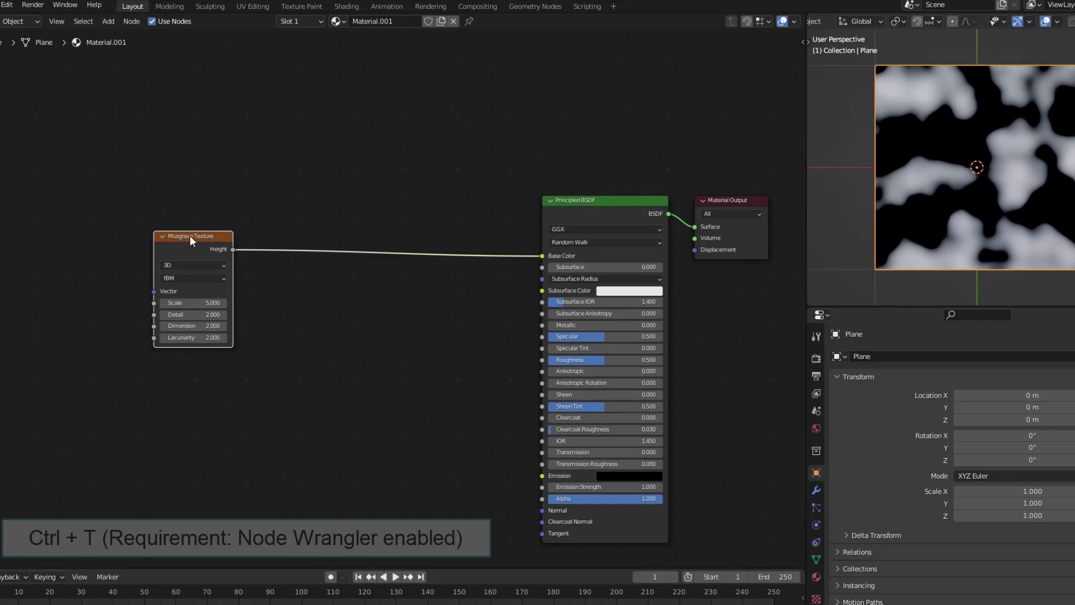
Add Mapping and Texture Coordinate nodes to the Musgrave with Ctrl+T and select them
{"action": "key", "text": "ctrl+t"}
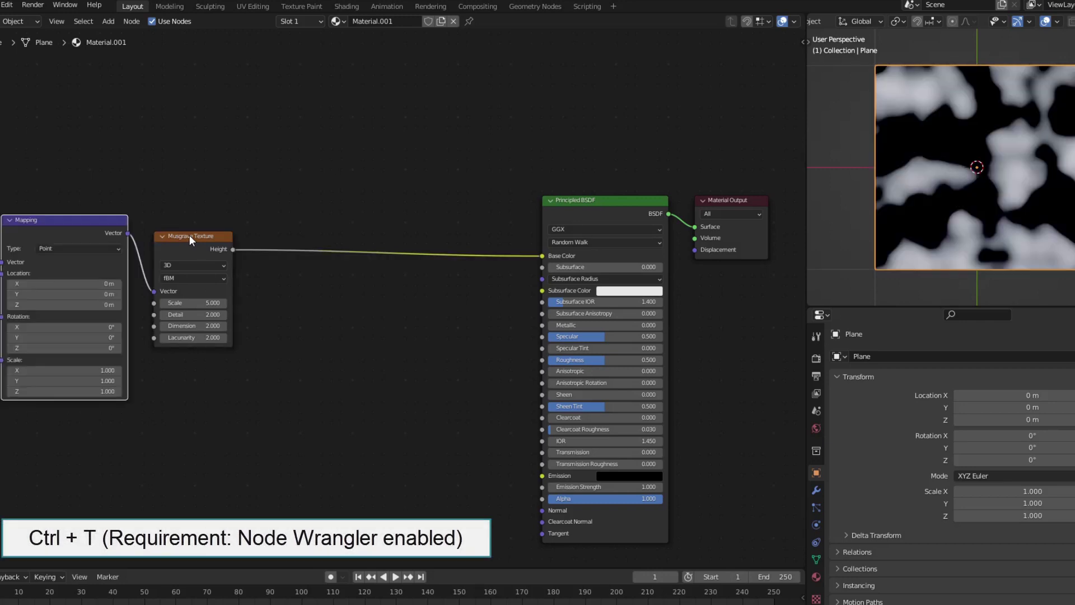
{"action": "middle_click_drag", "start_coordinate": [190, 234], "coordinate": [328, 242]}
{"action": "left_click_drag", "start_coordinate": [13, 187], "coordinate": [287, 479]}
Wrap the Texture Coordinate and Mapping nodes in a frame labelled 'Mapping'
{"action": "key", "text": "ctrl+j"}
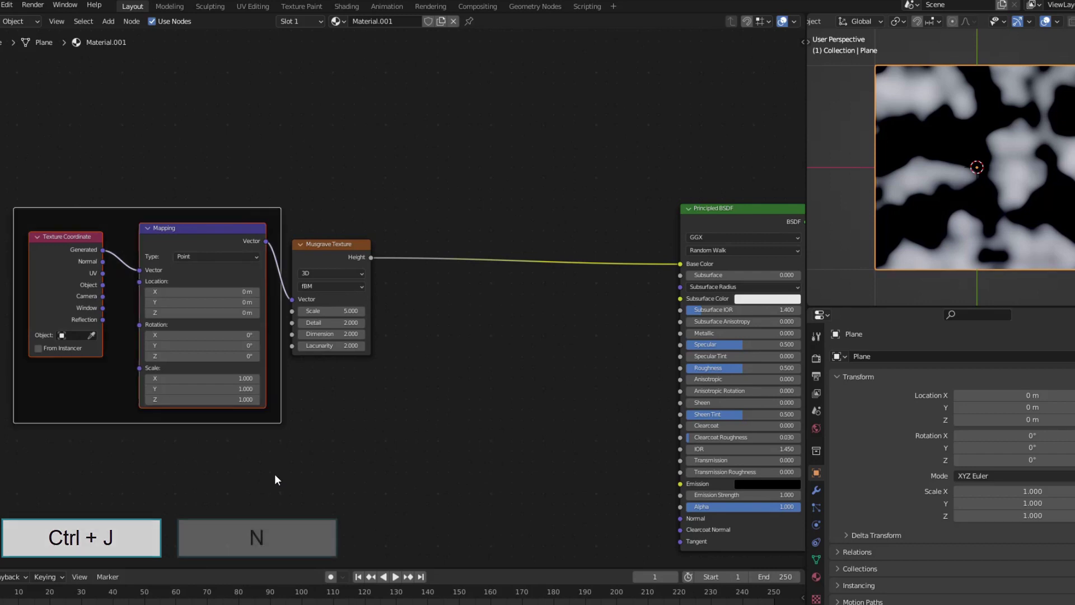
{"action": "key", "text": "n"}
{"action": "left_click", "coordinate": [738, 71]}
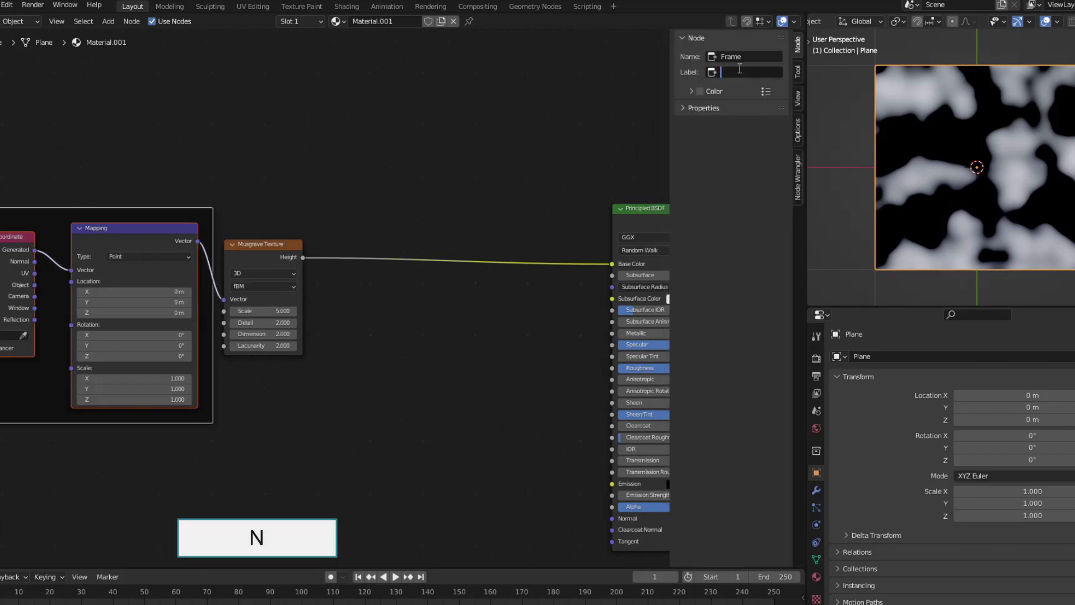
{"action": "type", "text": "Mapp"}
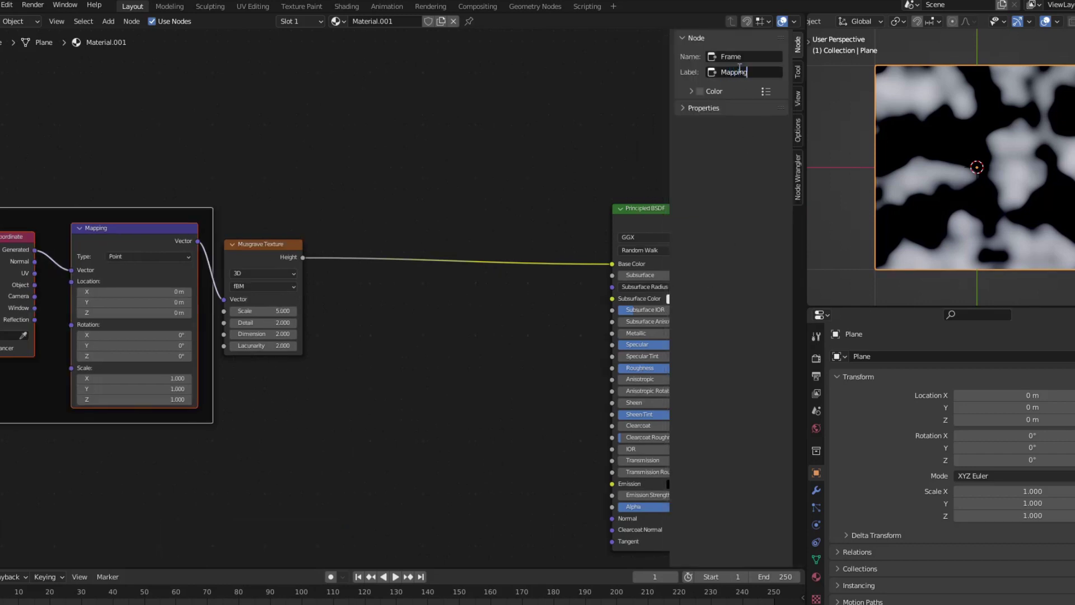
{"action": "type", "text": "ing"}
{"action": "key", "text": "Return"}
Tint the Mapping frame pale green and raise the Musgrave Scale to 15.2
{"action": "left_click", "coordinate": [699, 91]}
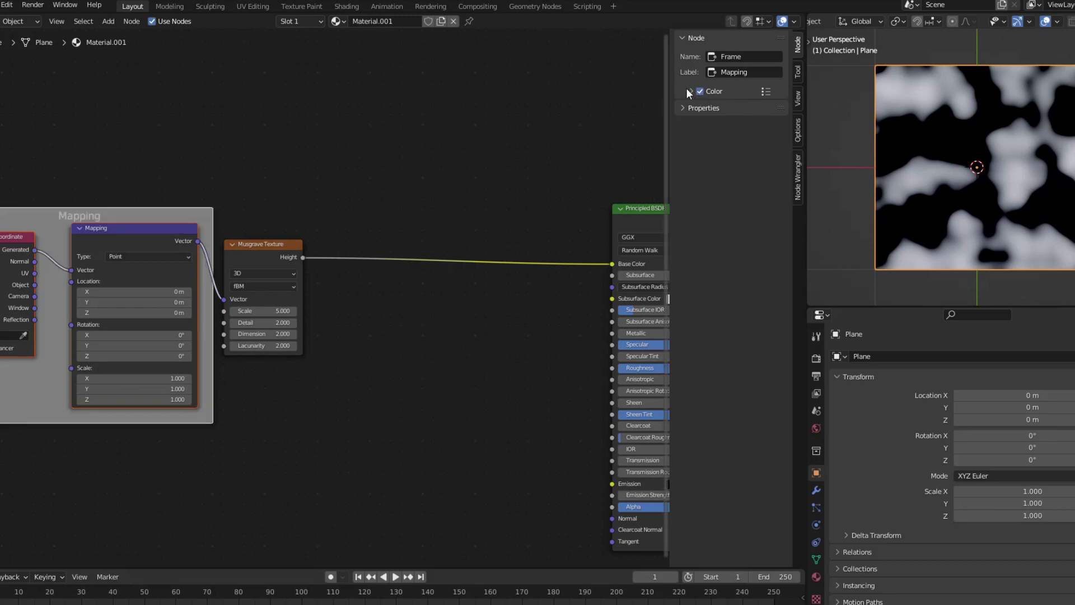
{"action": "left_click", "coordinate": [689, 91]}
{"action": "left_click", "coordinate": [712, 111]}
{"action": "left_click", "coordinate": [722, 163]}
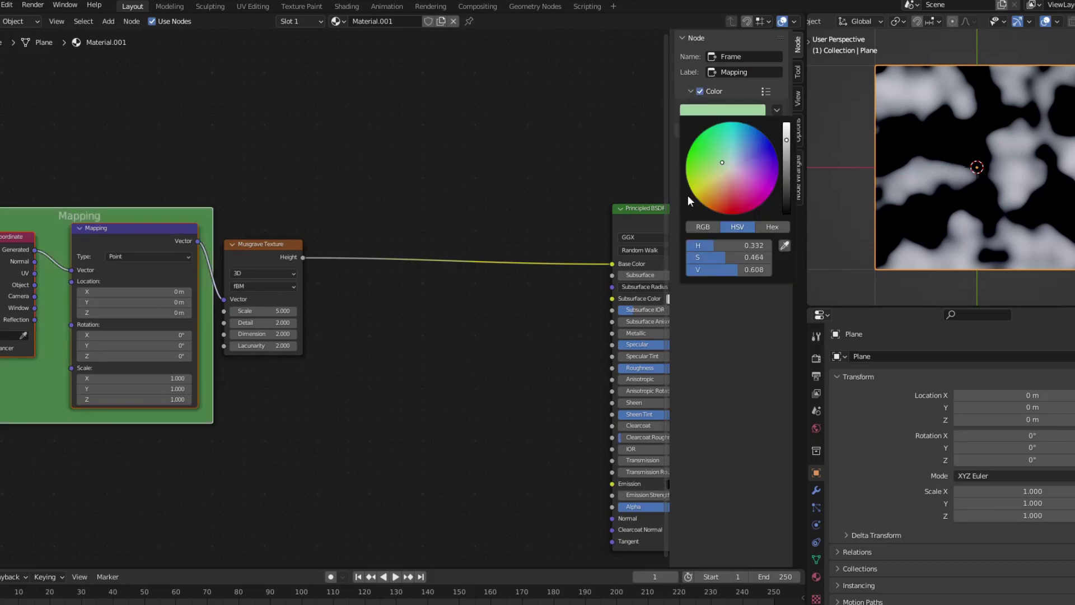
{"action": "middle_click_drag", "start_coordinate": [269, 235], "coordinate": [165, 247]}
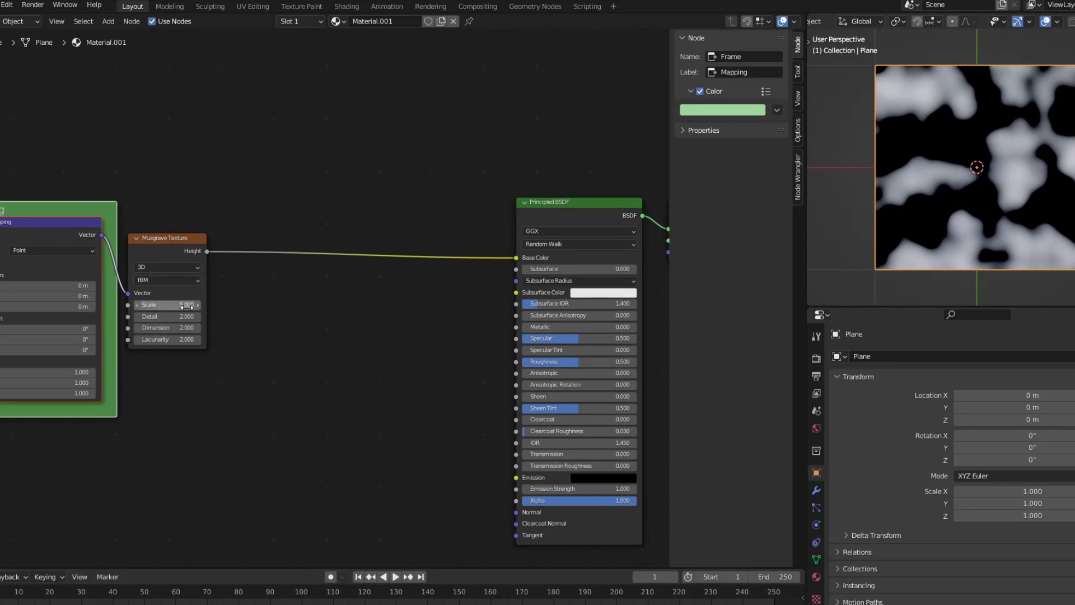
{"action": "left_click_drag", "start_coordinate": [187, 306], "coordinate": [200, 334]}
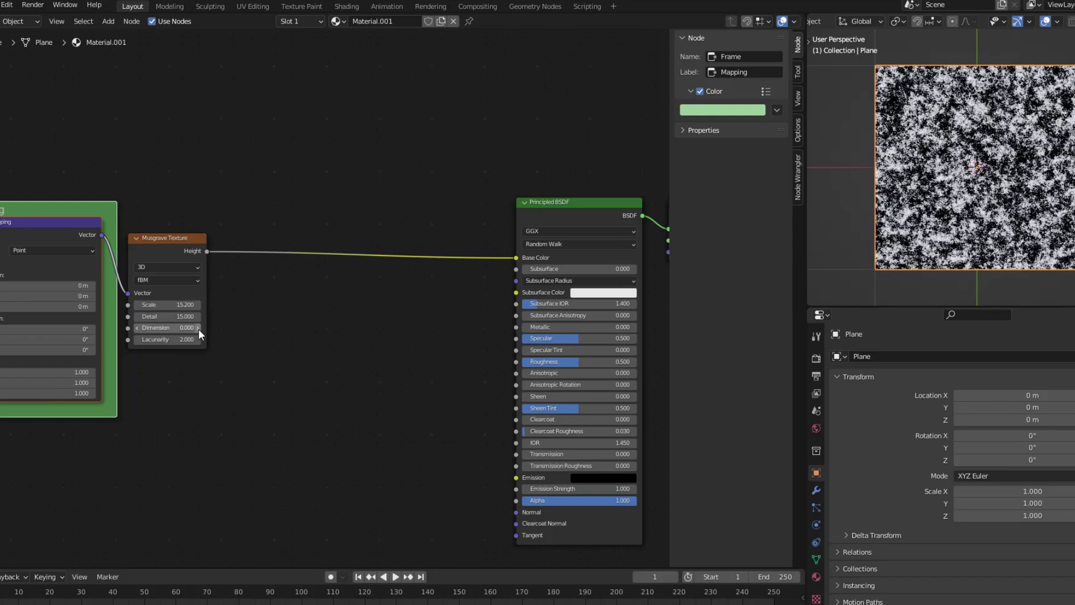
Add a Noise Texture fed by the Mapping vector, with its Fac driving Base Color
{"action": "left_click", "coordinate": [108, 21]}
{"action": "mouse_move", "coordinate": [129, 35]}
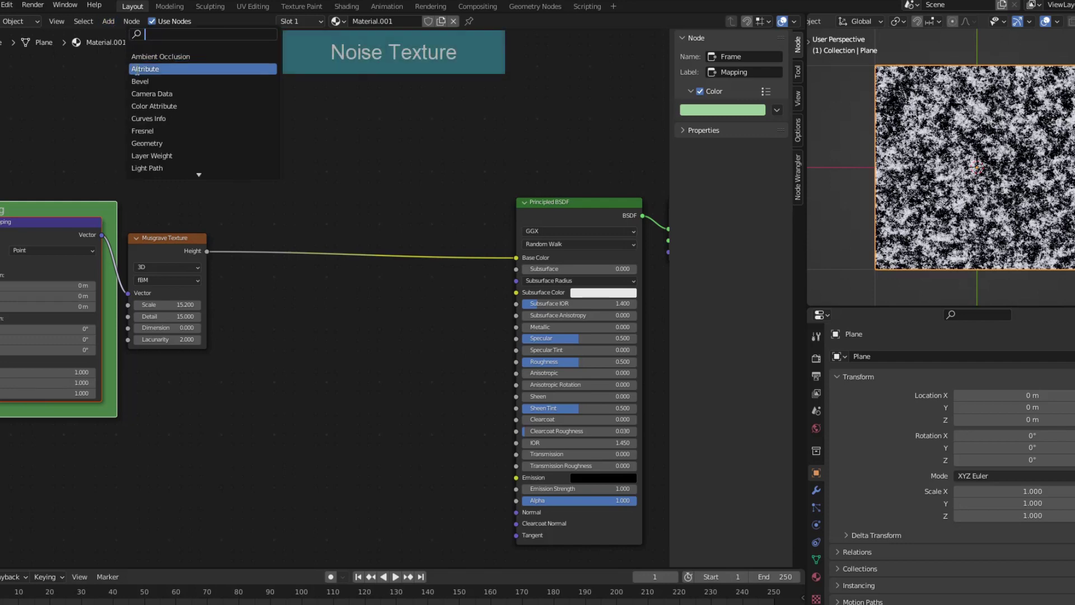
{"action": "type", "text": "nois"}
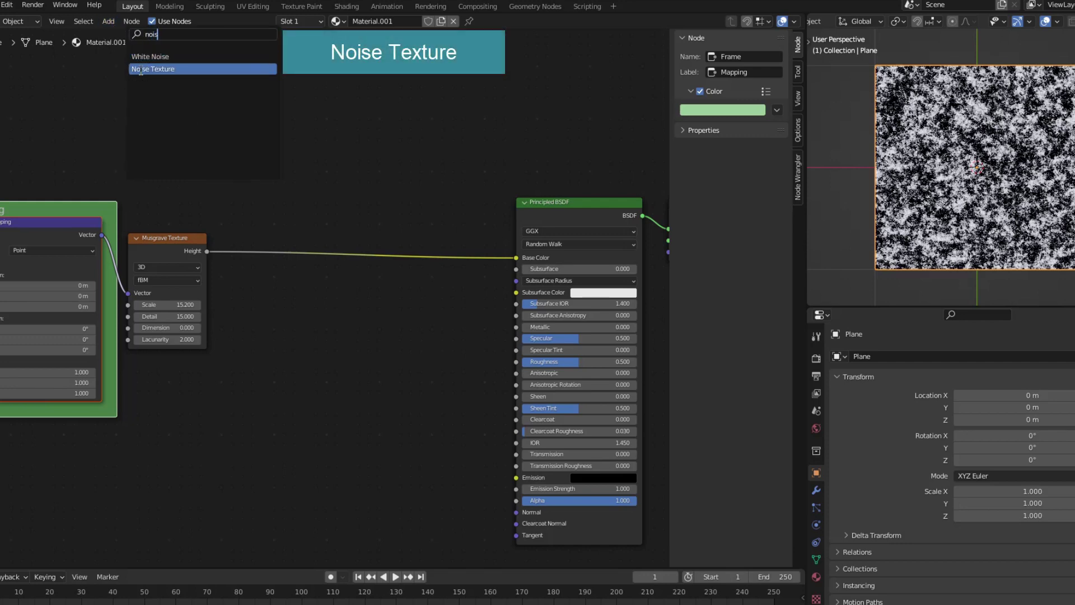
{"action": "left_click", "coordinate": [141, 68]}
{"action": "left_click", "coordinate": [147, 441]}
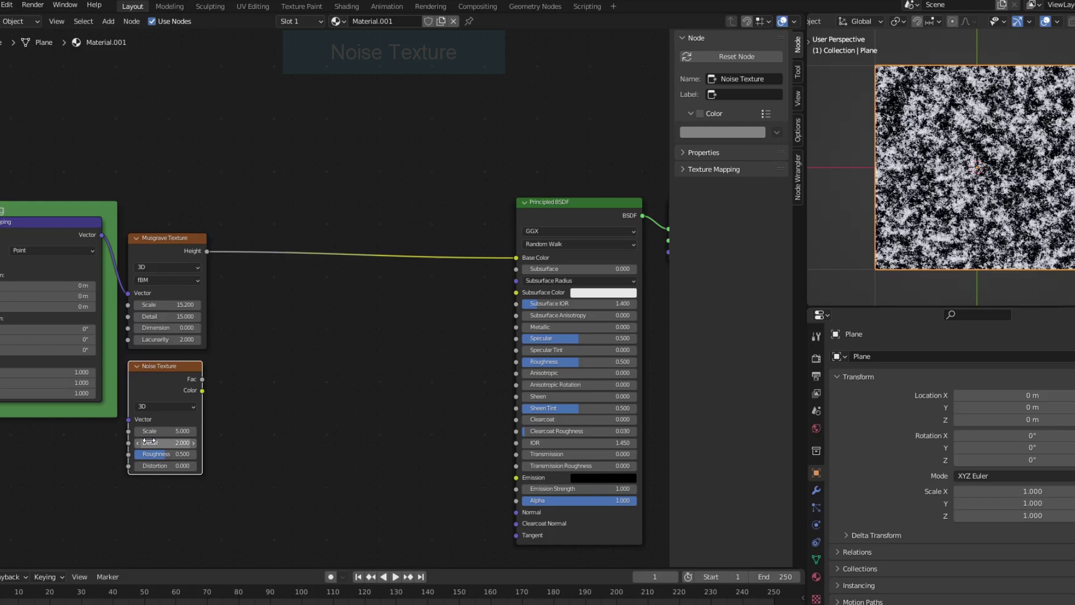
{"action": "left_click_drag", "start_coordinate": [101, 236], "coordinate": [128, 419]}
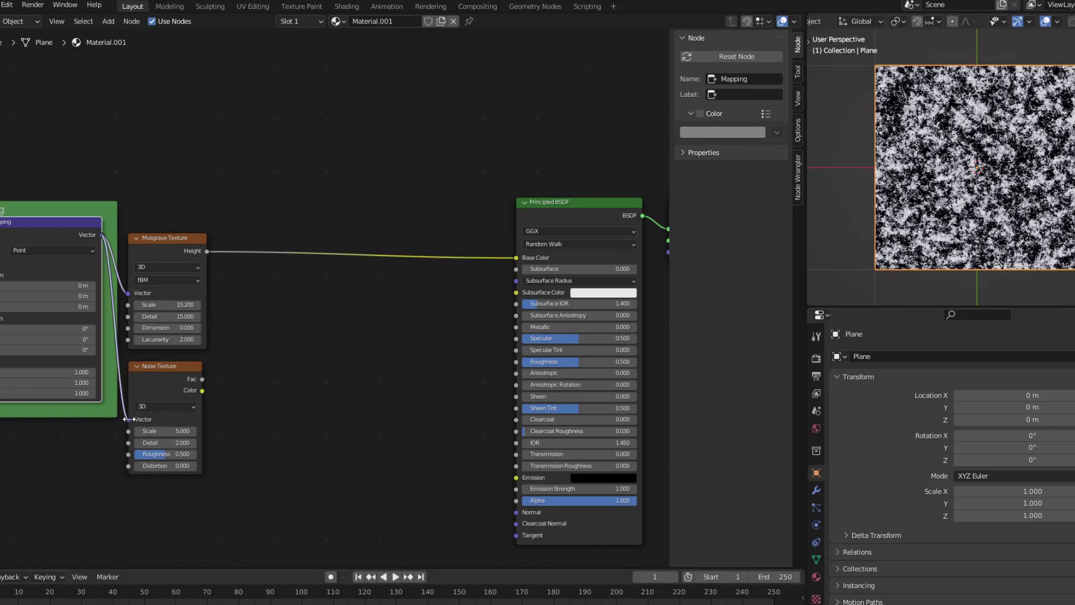
{"action": "left_click_drag", "start_coordinate": [203, 379], "coordinate": [516, 260]}
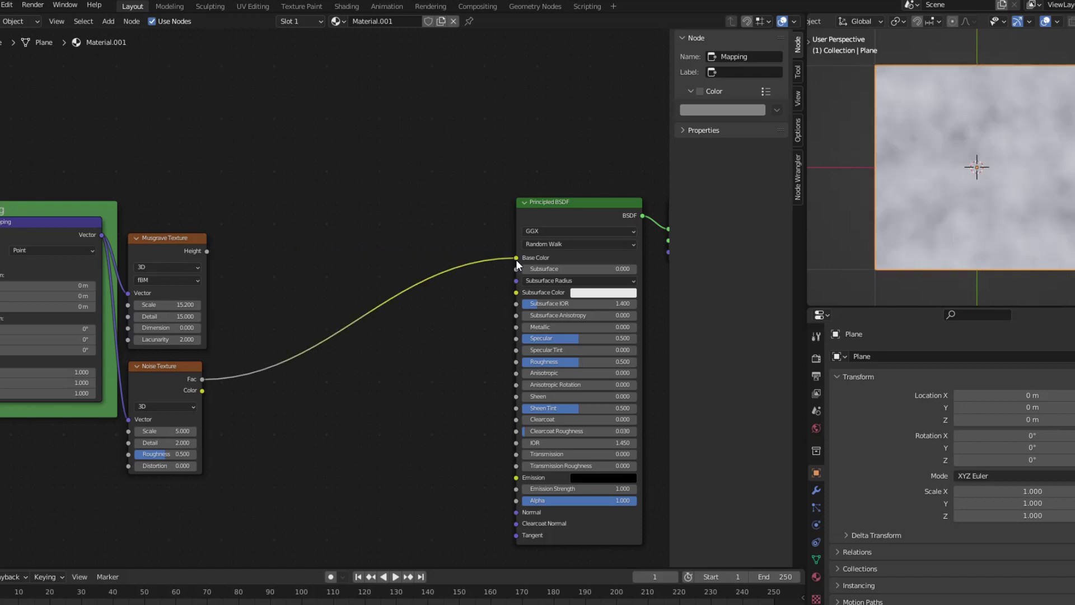
Set the Noise Texture to Scale 107.5 and Detail 15
{"action": "left_click_drag", "start_coordinate": [178, 433], "coordinate": [246, 433]}
{"action": "mouse_move", "coordinate": [179, 442]}
{"action": "left_mouse_down"}
{"action": "mouse_move", "coordinate": [212, 443]}
{"action": "mouse_move", "coordinate": [188, 431]}
{"action": "left_mouse_up"}
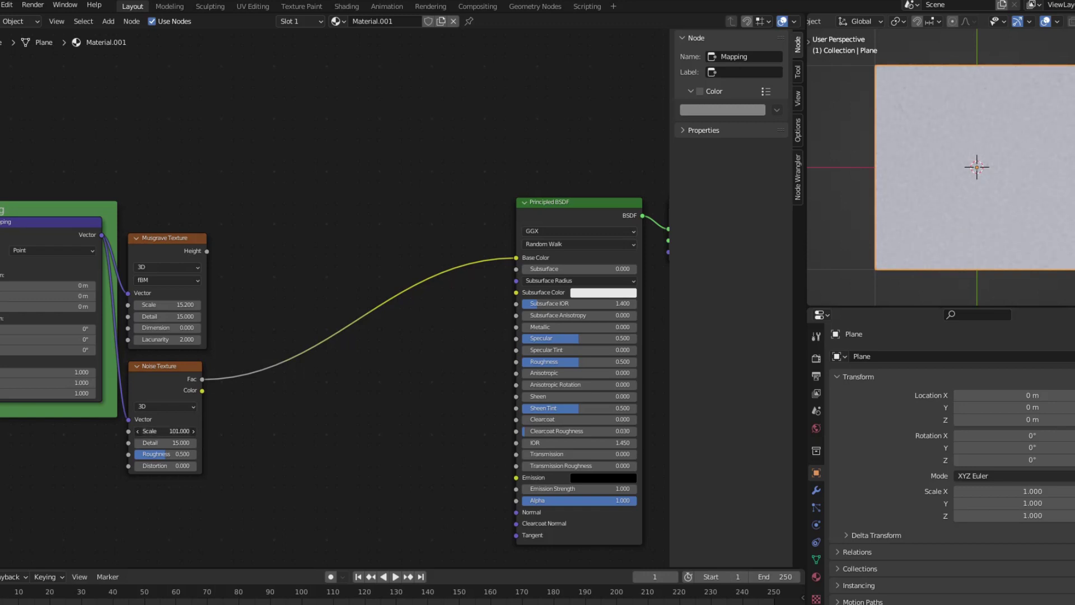
{"action": "left_click_drag", "start_coordinate": [180, 431], "coordinate": [220, 440]}
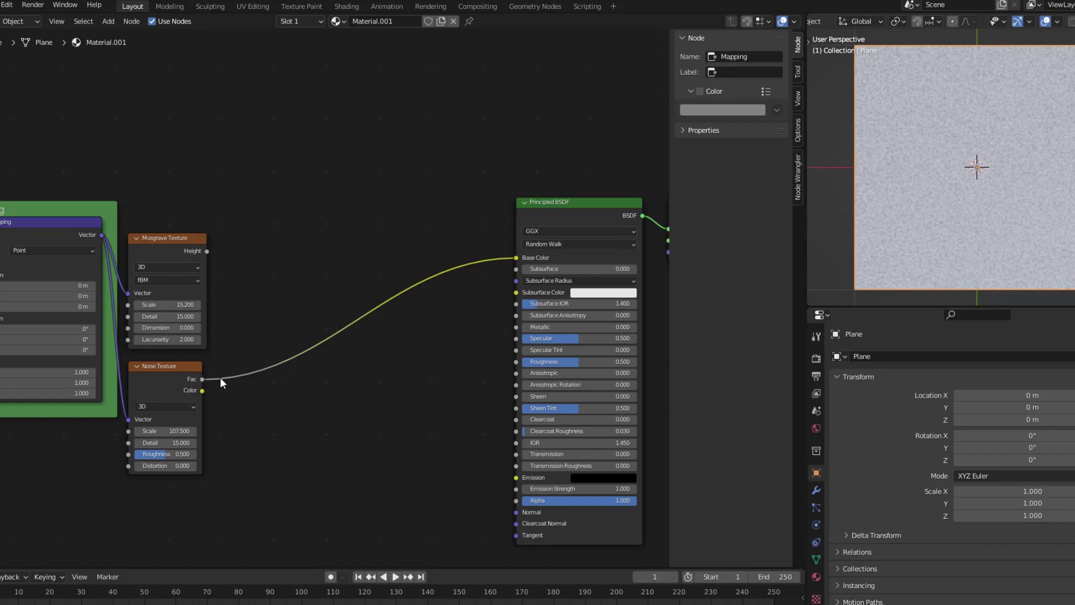
{"action": "left_click", "coordinate": [108, 21]}
Insert a MixRGB node on the Noise-to-Base Color link and feed Musgrave Height into Color1
{"action": "left_click", "coordinate": [118, 35]}
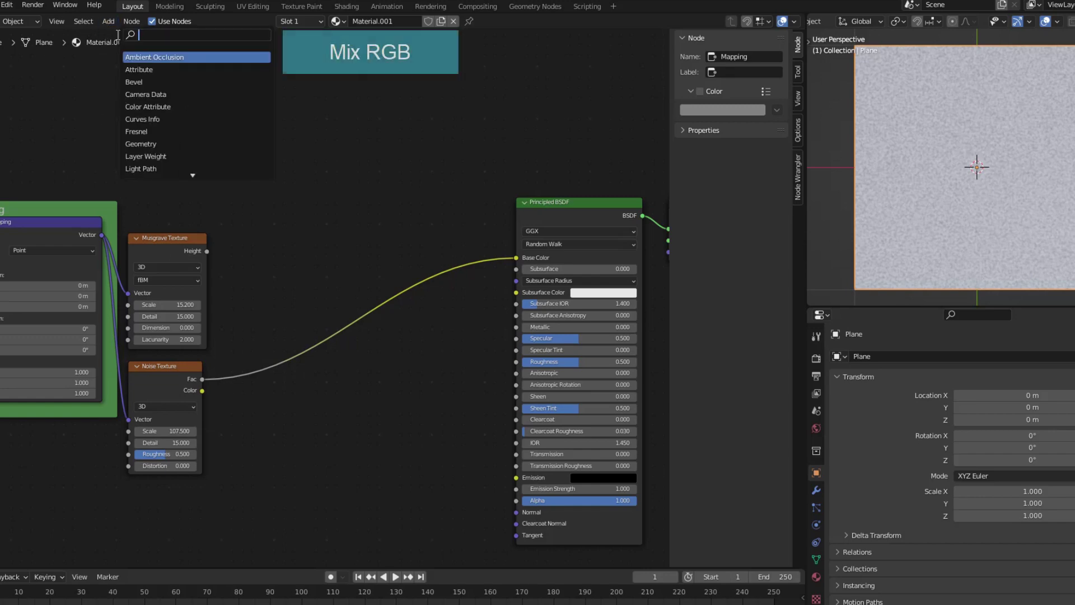
{"action": "type", "text": "mi"}
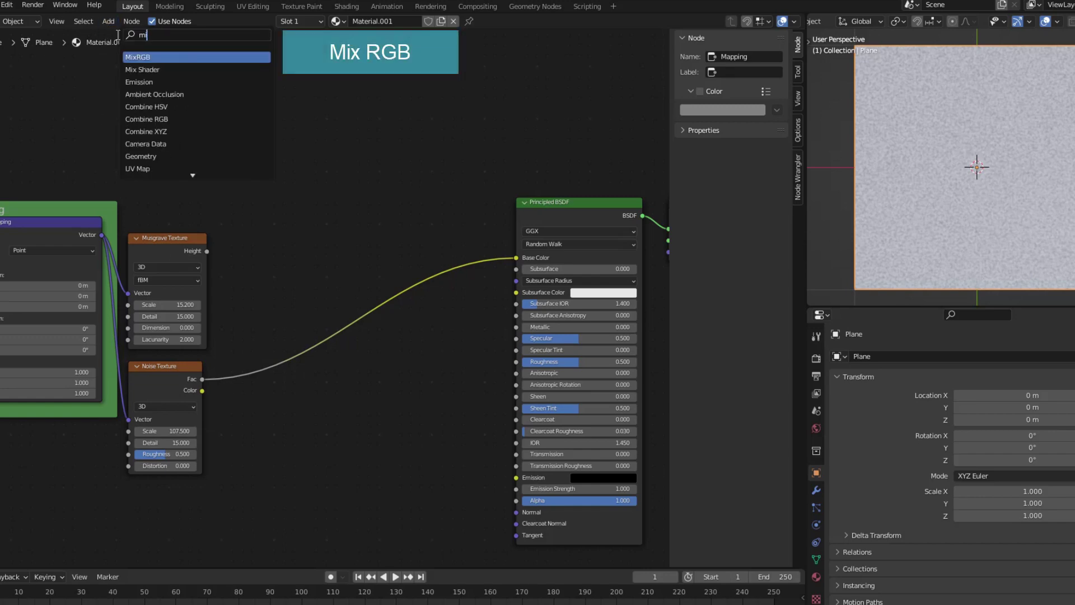
{"action": "left_click", "coordinate": [143, 56]}
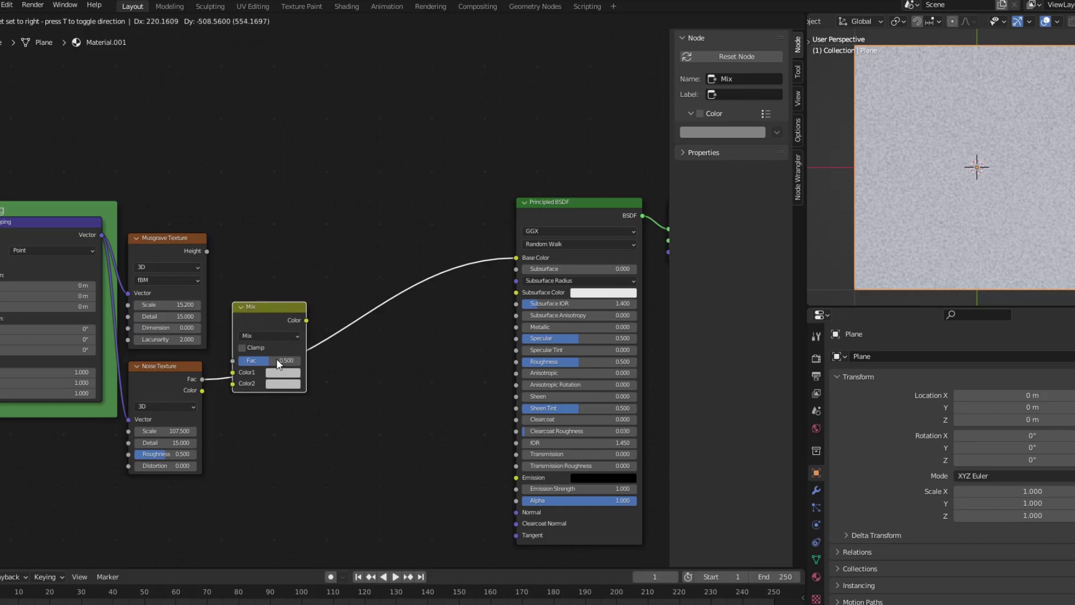
{"action": "left_click", "coordinate": [289, 360]}
{"action": "left_click_drag", "start_coordinate": [207, 251], "coordinate": [247, 374]}
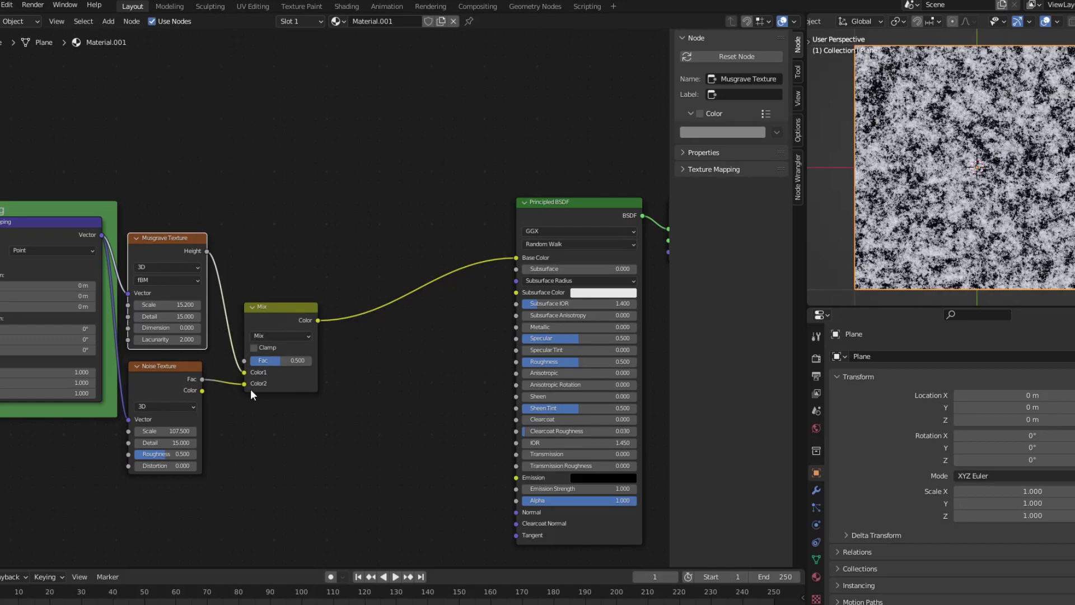
{"action": "left_click", "coordinate": [108, 21]}
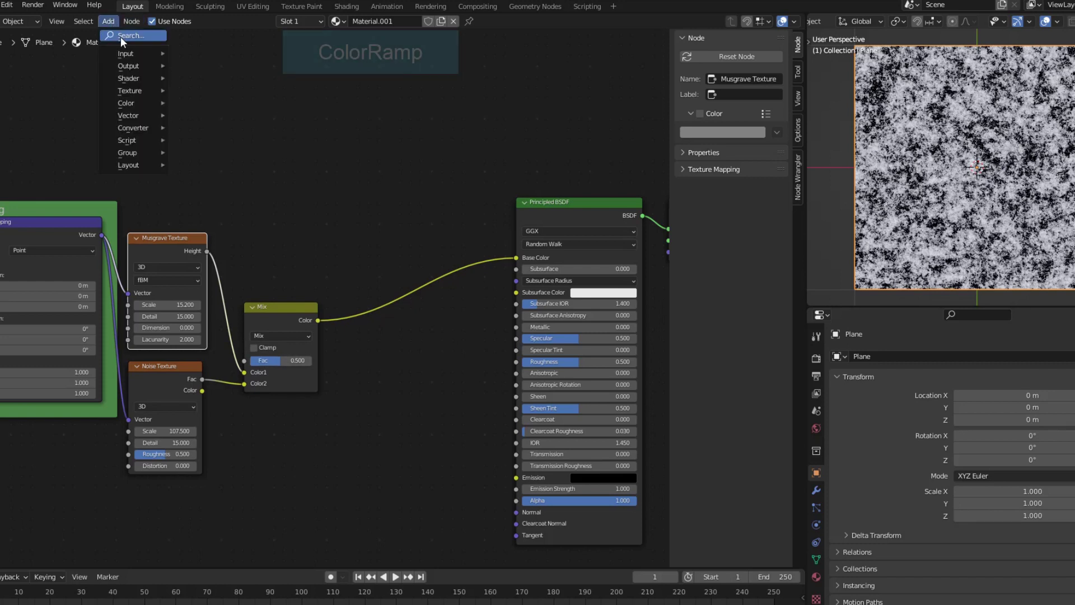
Insert a ColorRamp between the Mix node and Base Color, lifting its dark stop's value
{"action": "type", "text": "col"}
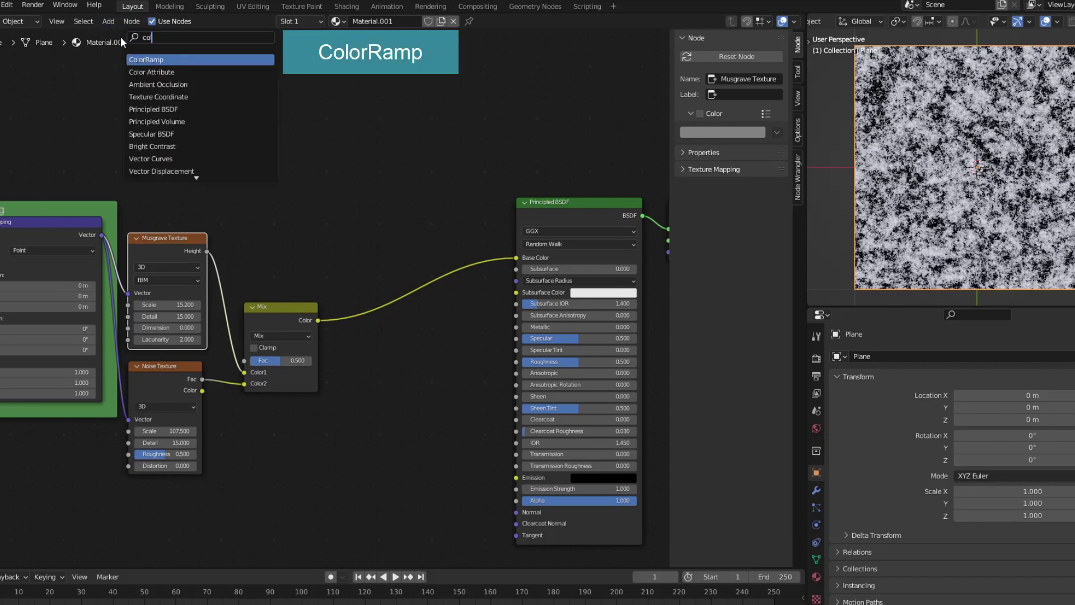
{"action": "key", "text": "Return"}
{"action": "left_click", "coordinate": [377, 259]}
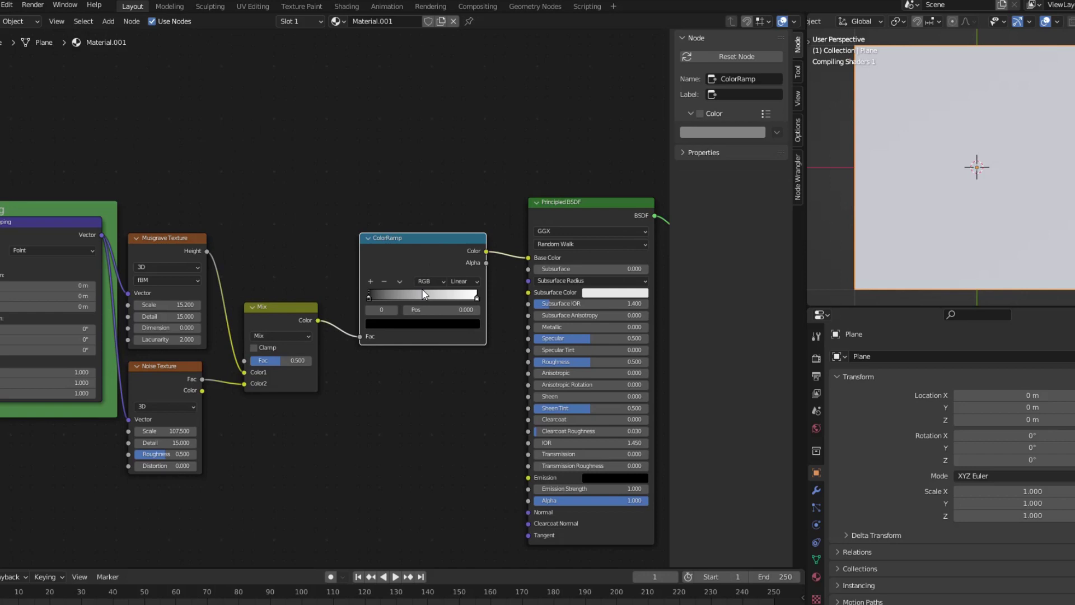
{"action": "left_click", "coordinate": [414, 323]}
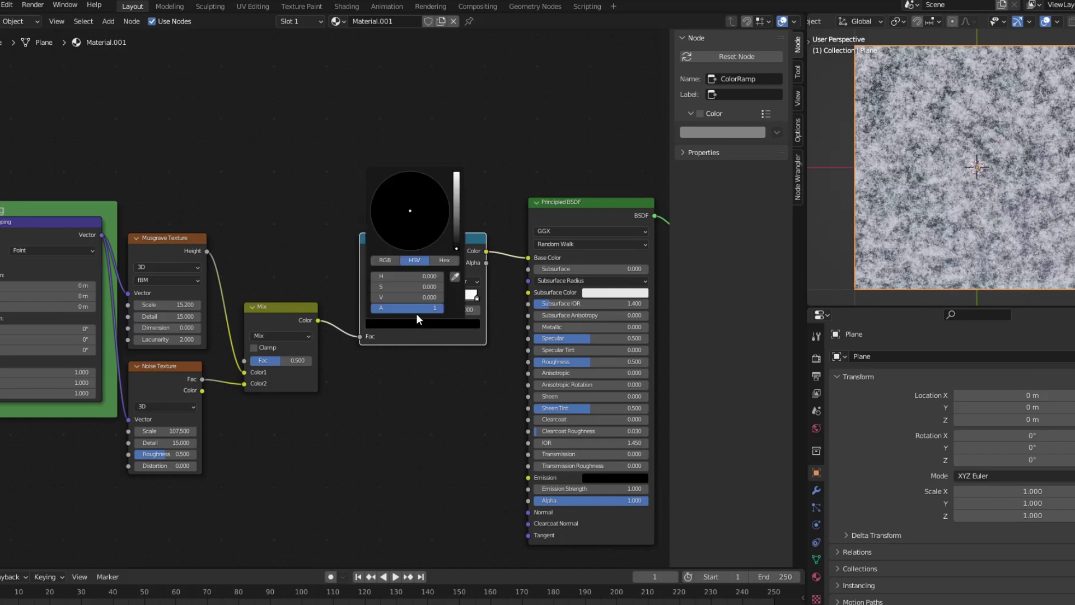
{"action": "left_click_drag", "start_coordinate": [459, 227], "coordinate": [459, 206]}
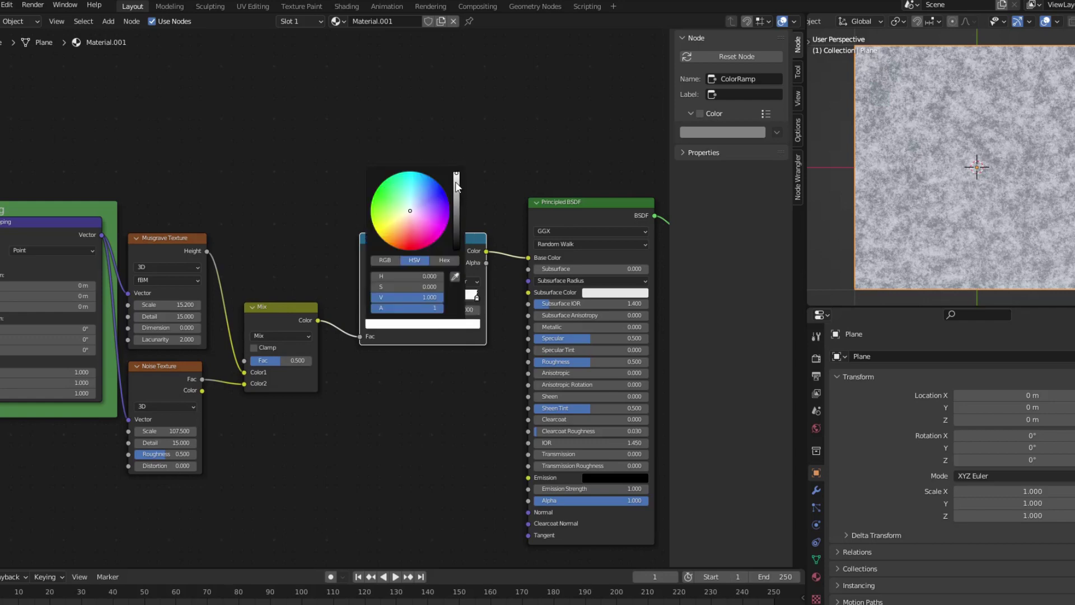
{"action": "left_click", "coordinate": [456, 182]}
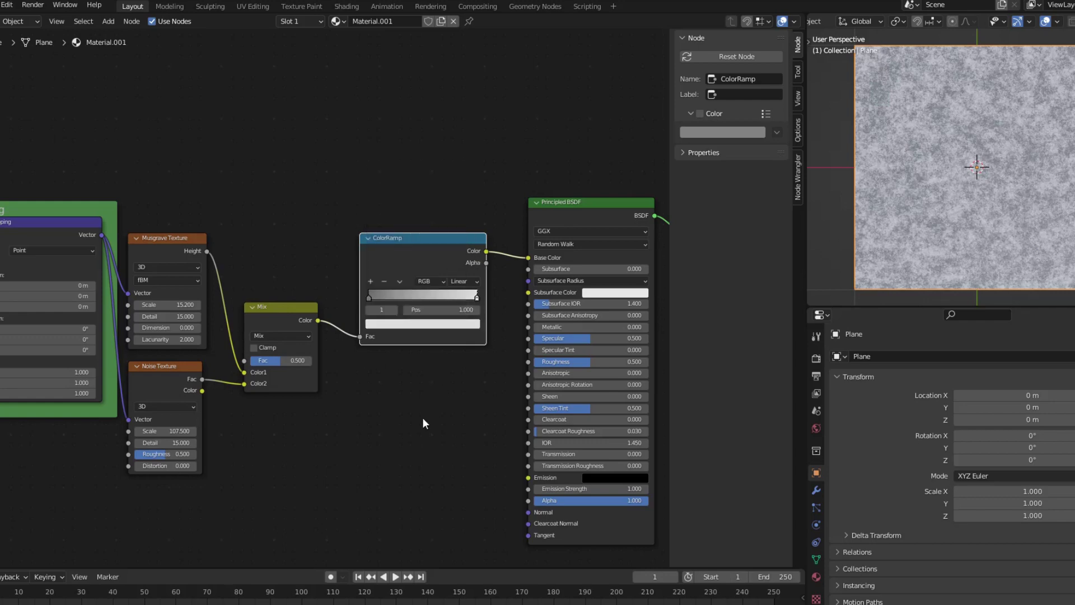
{"action": "left_click_drag", "start_coordinate": [139, 207], "coordinate": [290, 473]}
Group the texture and shader nodes in a blue-lavender frame labelled 'Concrete'
{"action": "left_click_drag", "start_coordinate": [273, 311], "coordinate": [296, 311]}
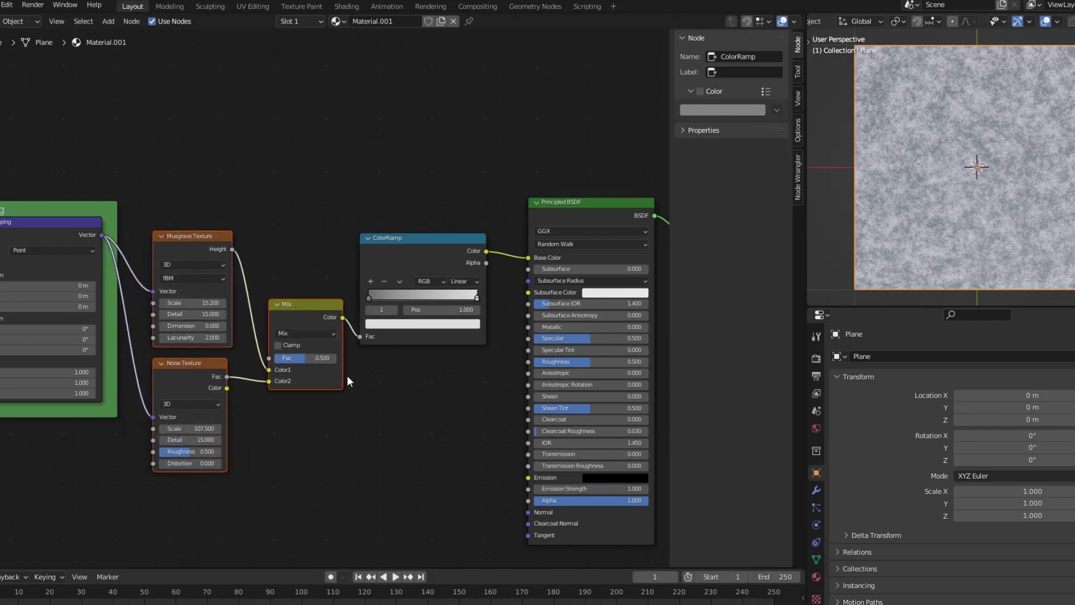
{"action": "scroll", "coordinate": [404, 401], "scroll_direction": "down", "scroll_amount": 2}
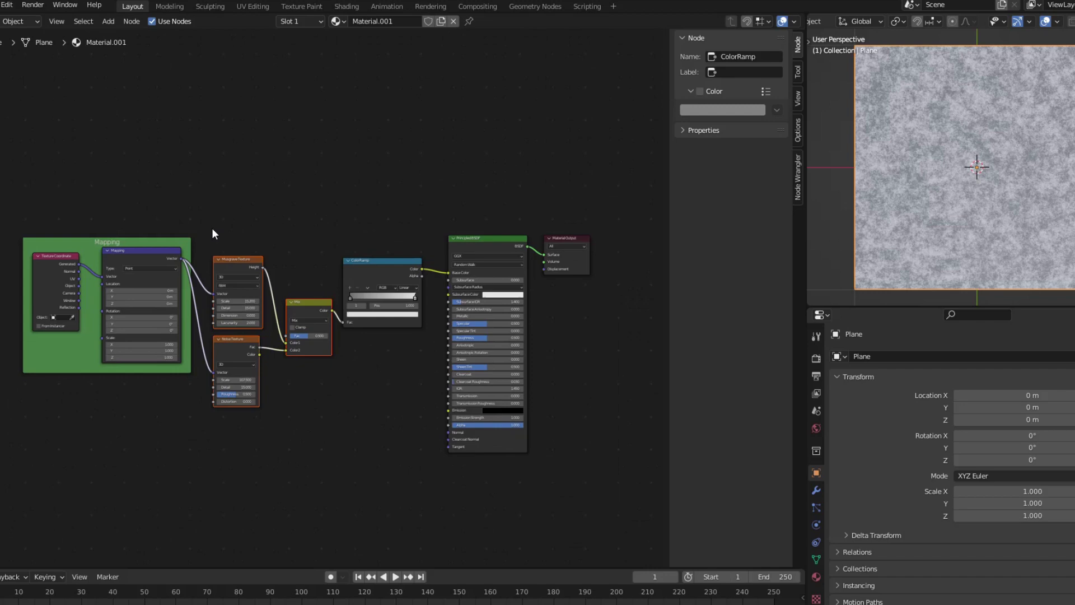
{"action": "left_click_drag", "start_coordinate": [205, 213], "coordinate": [536, 468]}
{"action": "key", "text": "ctrl+j"}
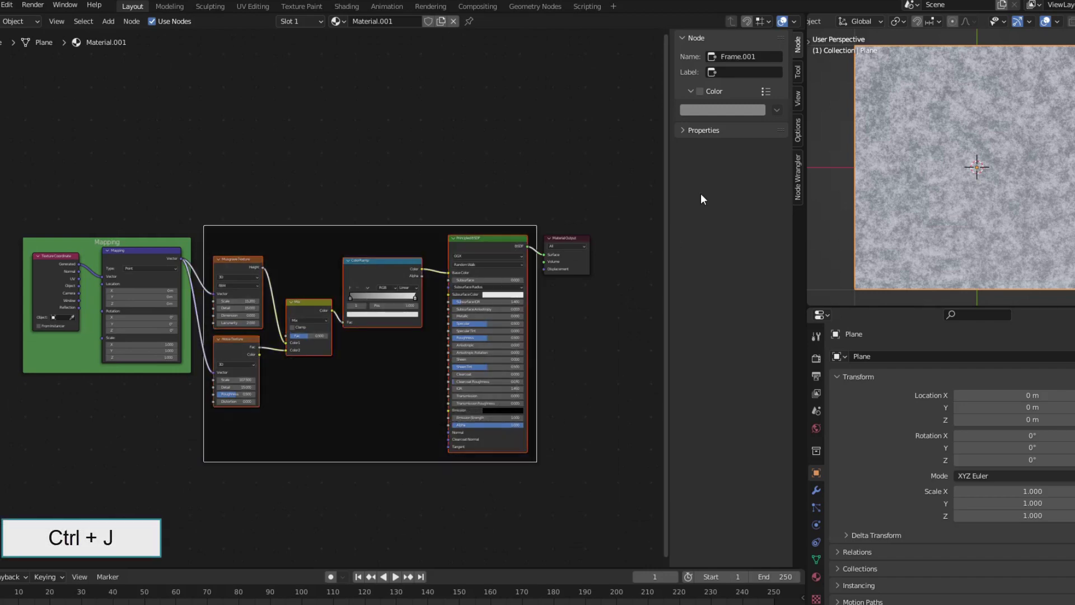
{"action": "left_click", "coordinate": [728, 71]}
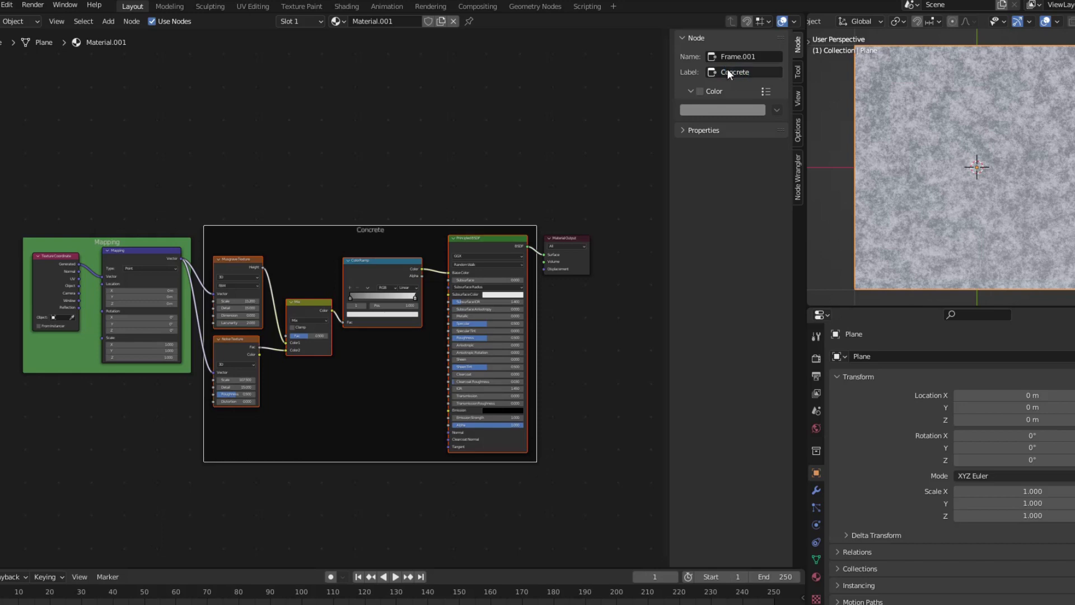
{"action": "left_click", "coordinate": [700, 92]}
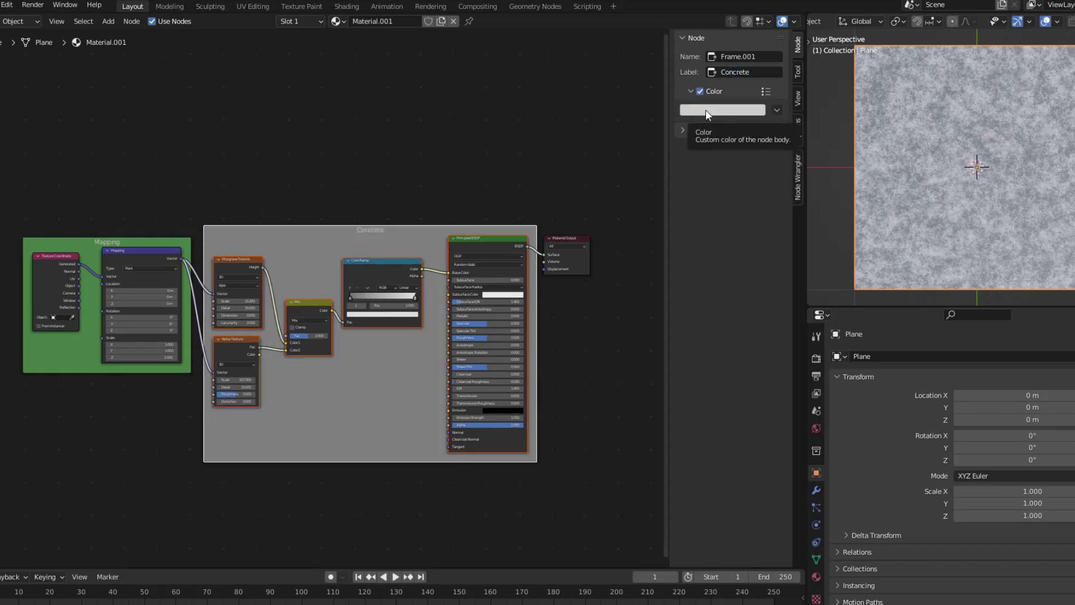
{"action": "left_click", "coordinate": [705, 110]}
{"action": "left_click", "coordinate": [739, 161]}
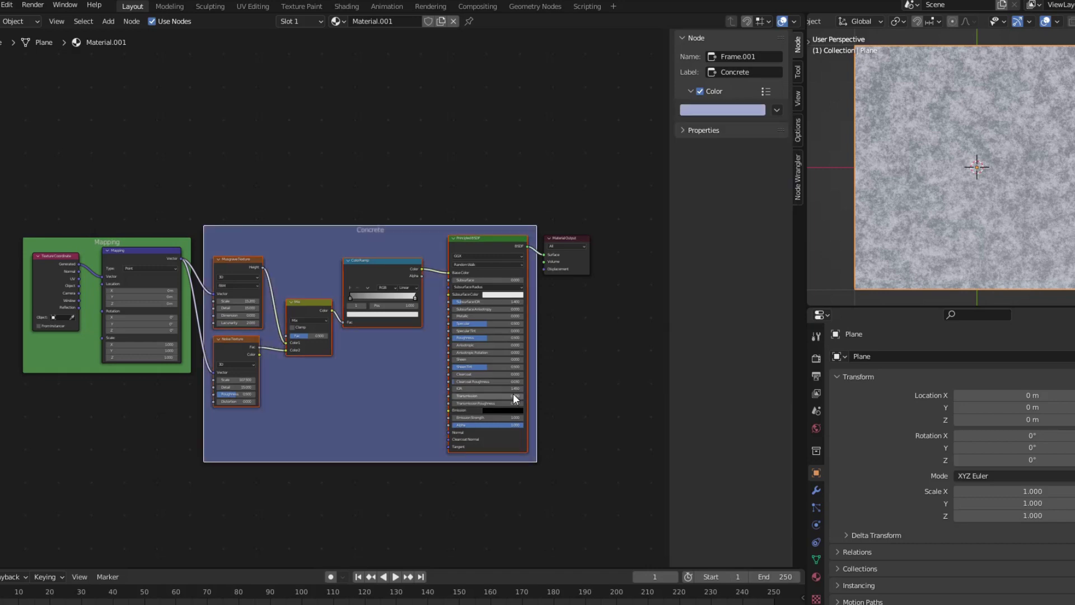
{"action": "key", "text": "n"}
Move the Material Output node further to the right
{"action": "scroll", "coordinate": [513, 393], "scroll_direction": "up", "scroll_amount": 2}
{"action": "middle_click_drag", "start_coordinate": [745, 218], "coordinate": [540, 182]}
{"action": "left_click", "coordinate": [557, 178]}
{"action": "left_click_drag", "start_coordinate": [557, 178], "coordinate": [766, 238]}
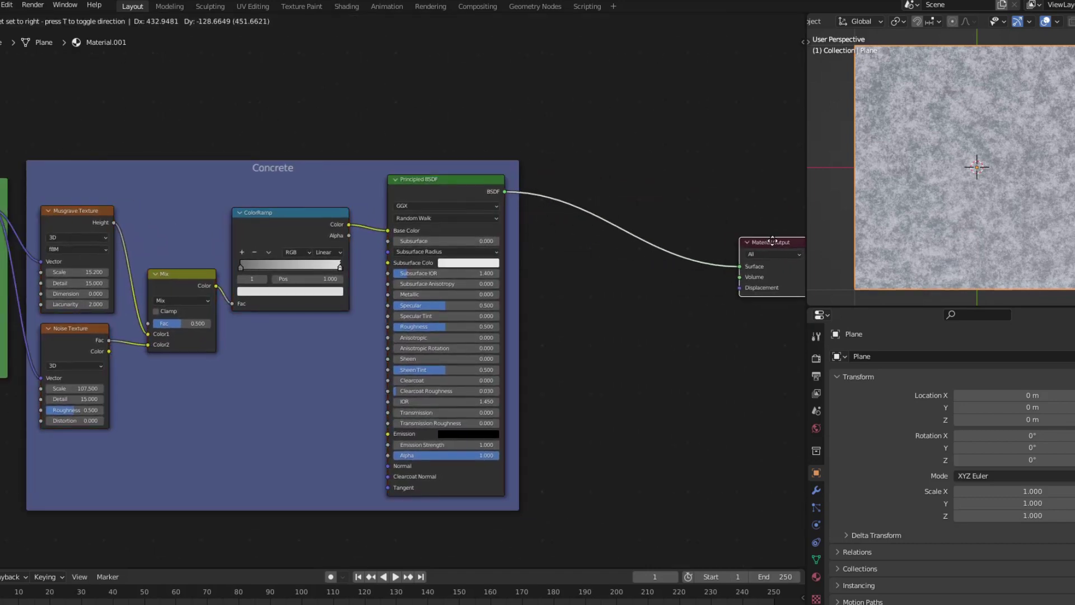
{"action": "middle_click_drag", "start_coordinate": [546, 273], "coordinate": [551, 325]}
Add a Glass BSDF and connect it to the Material Output Surface instead of the Principled BSDF
{"action": "left_click", "coordinate": [109, 22]}
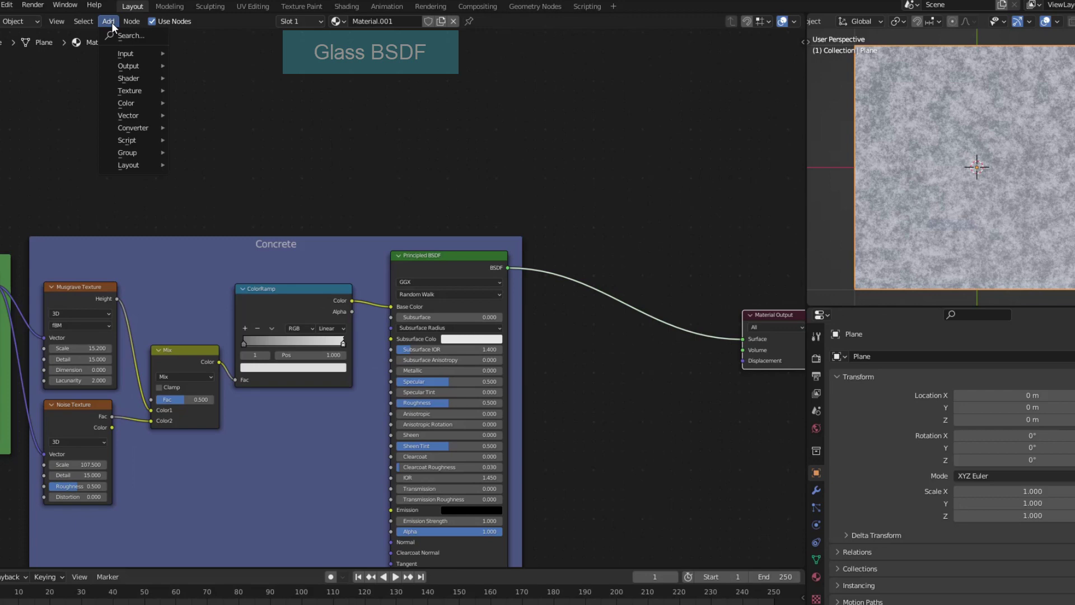
{"action": "left_click", "coordinate": [119, 32]}
{"action": "type", "text": "glas"}
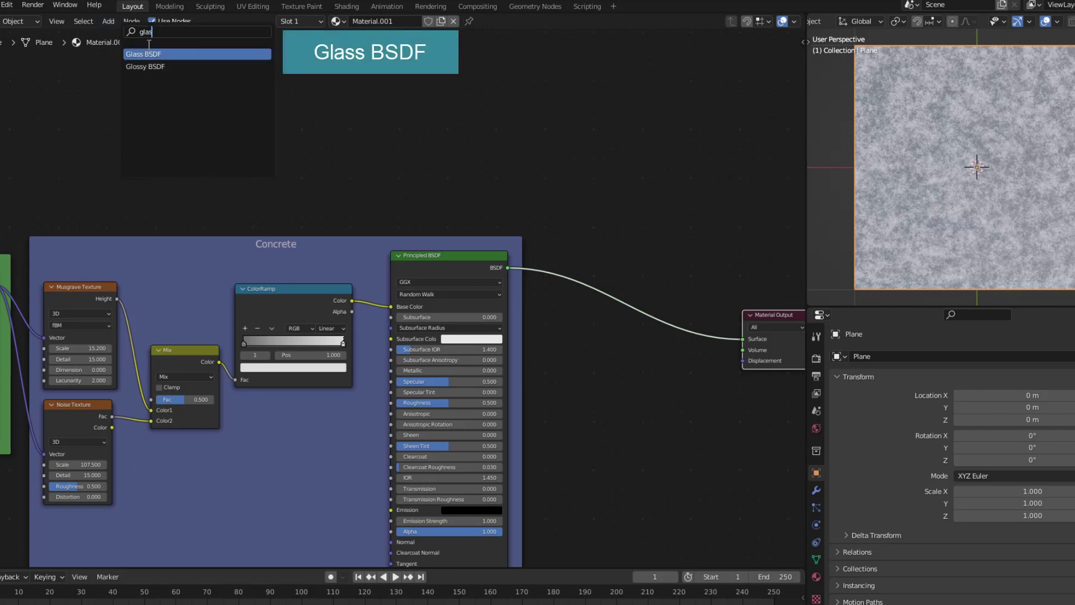
{"action": "key", "text": "Return"}
{"action": "left_click", "coordinate": [647, 401]}
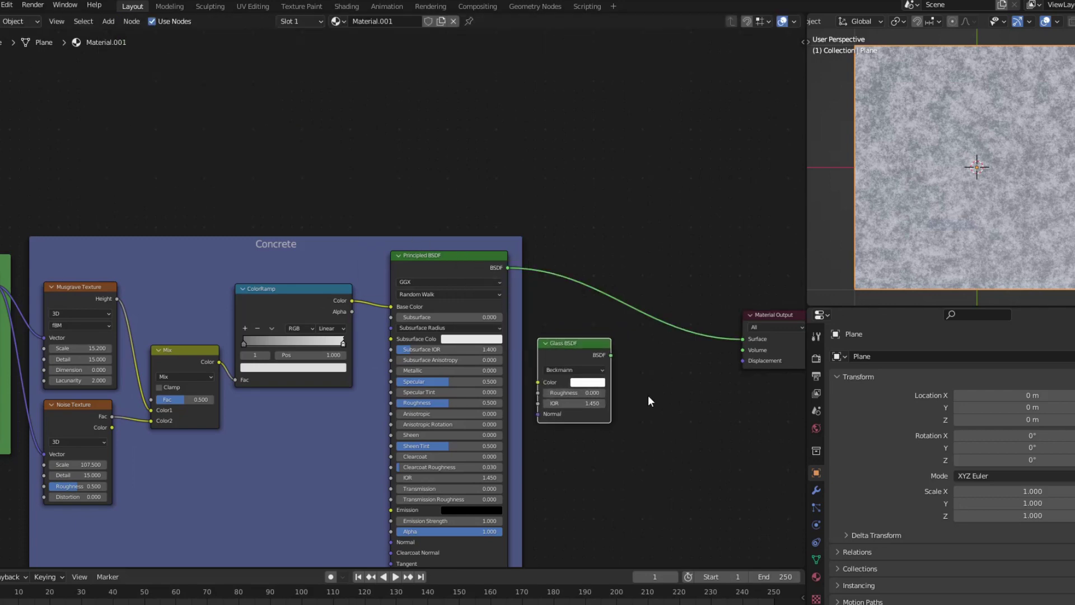
{"action": "left_click_drag", "start_coordinate": [612, 355], "coordinate": [744, 338]}
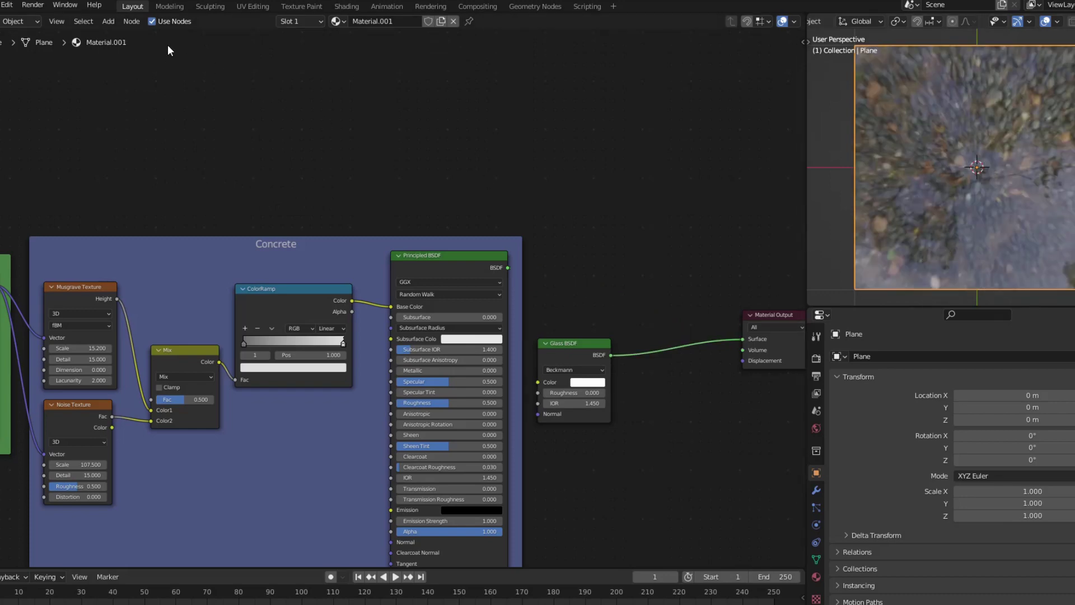
{"action": "left_click", "coordinate": [108, 22]}
Insert a Mix Shader on the Glass-to-Output link and feed the Principled BSDF into its first Shader input
{"action": "left_click", "coordinate": [120, 31]}
{"action": "type", "text": "m"}
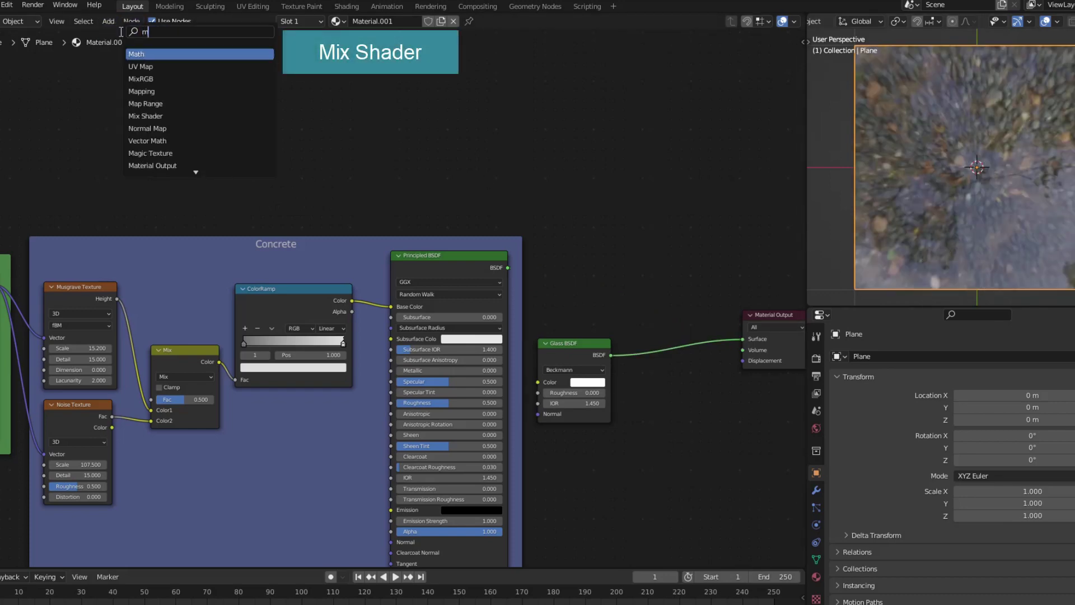
{"action": "type", "text": "ix"}
{"action": "left_click", "coordinate": [145, 66]}
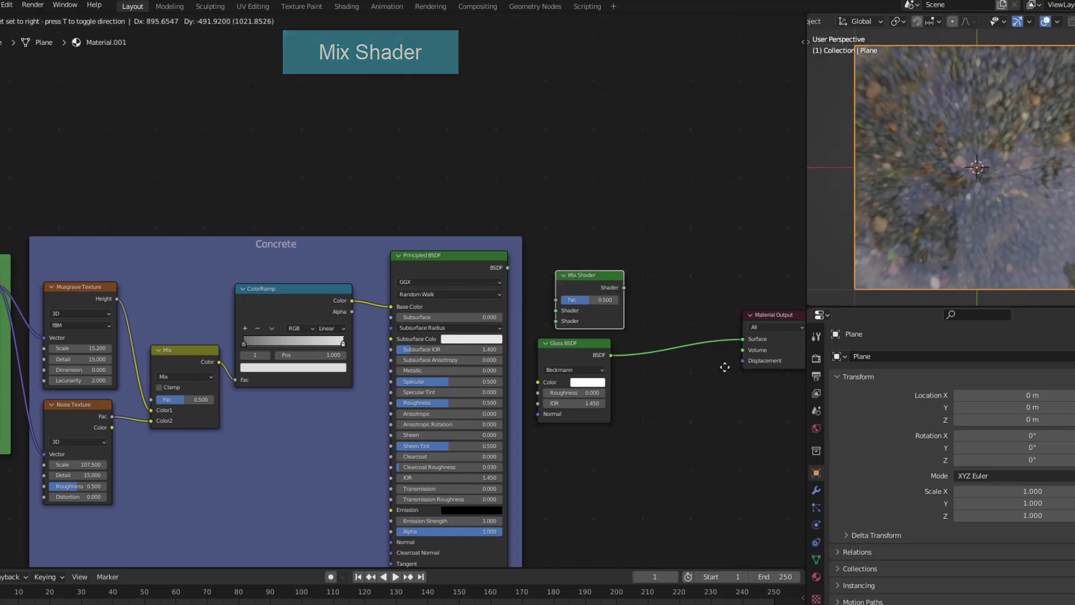
{"action": "left_click", "coordinate": [705, 344]}
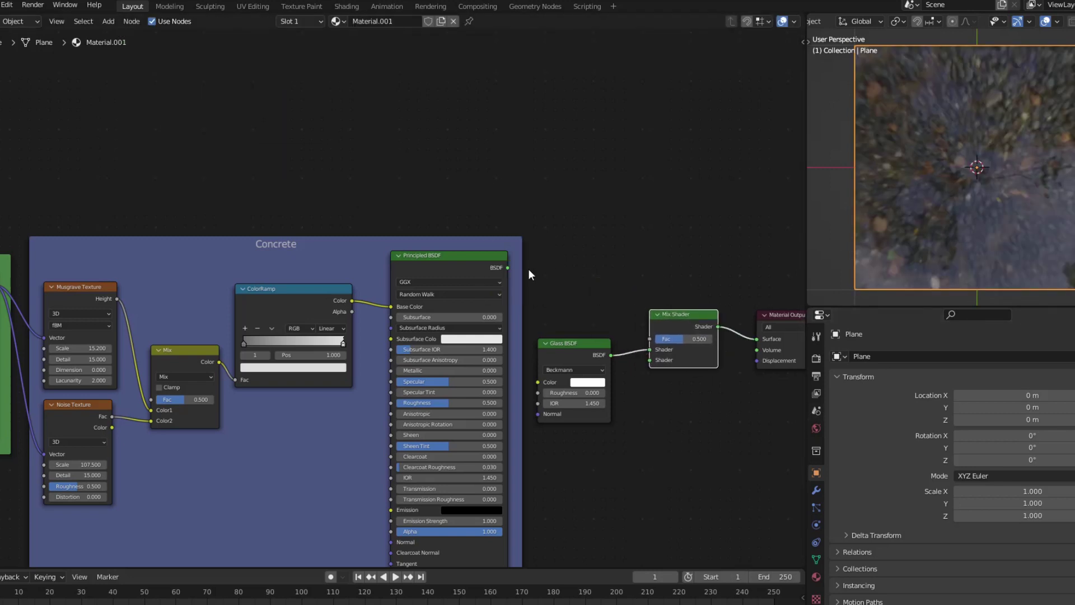
{"action": "left_click_drag", "start_coordinate": [507, 268], "coordinate": [657, 349]}
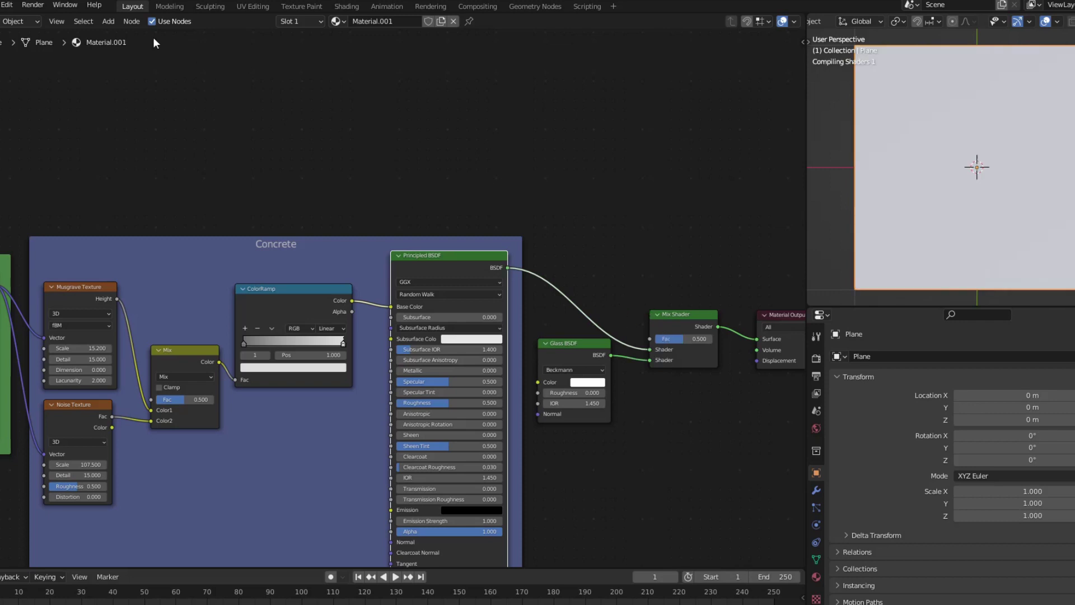
{"action": "left_click", "coordinate": [110, 22]}
Add a second Noise Texture node and place it above the Concrete frame
{"action": "left_click", "coordinate": [120, 33]}
{"action": "type", "text": "n"}
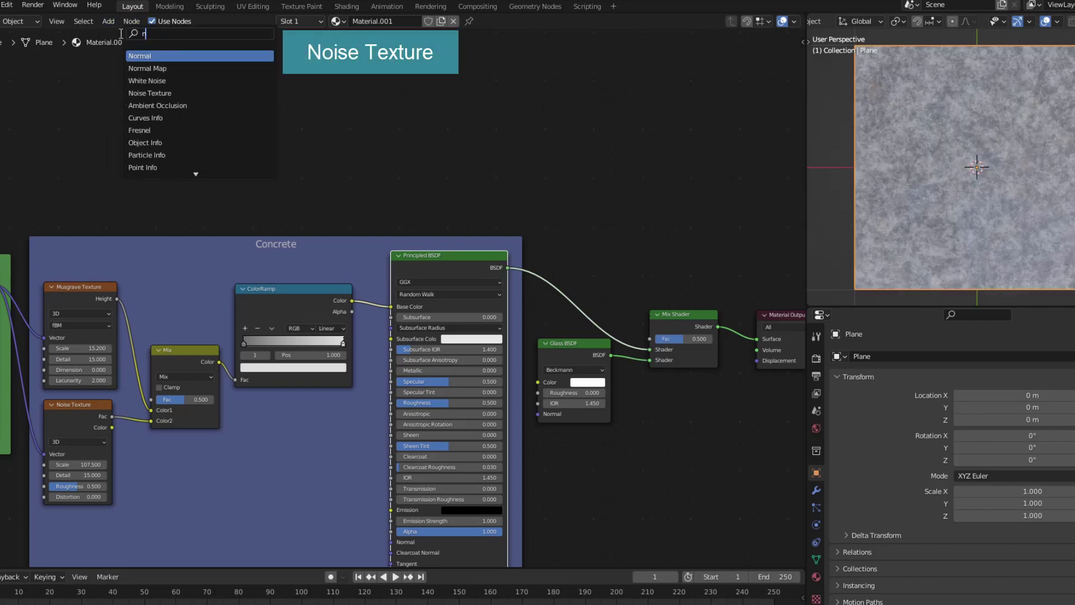
{"action": "type", "text": "oi"}
{"action": "left_click", "coordinate": [149, 68]}
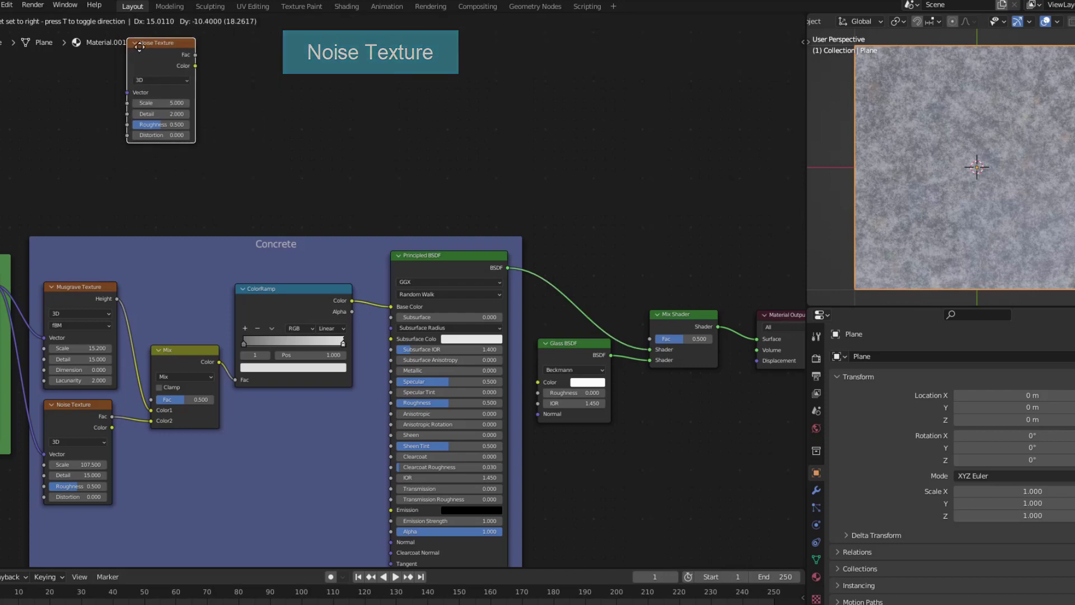
{"action": "left_click", "coordinate": [683, 139]}
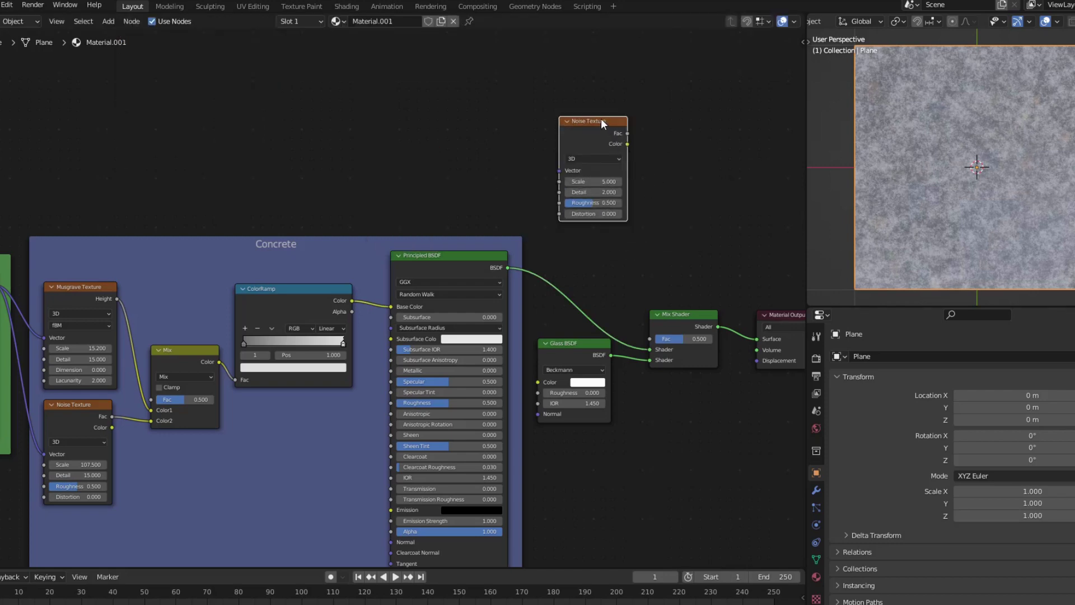
{"action": "left_click_drag", "start_coordinate": [601, 122], "coordinate": [403, 89]}
Link the texture coordinates into the noise Vector and its Fac into the Mix Shader Fac
{"action": "left_click_drag", "start_coordinate": [361, 137], "coordinate": [32, 286]}
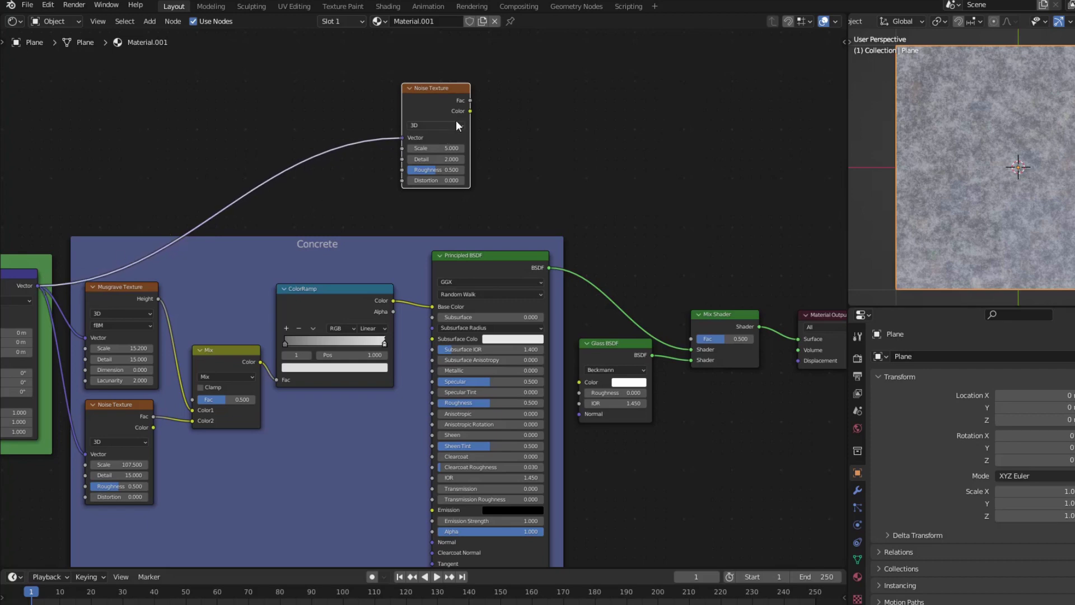
{"action": "left_click_drag", "start_coordinate": [469, 101], "coordinate": [696, 342]}
{"action": "left_click", "coordinate": [150, 22]}
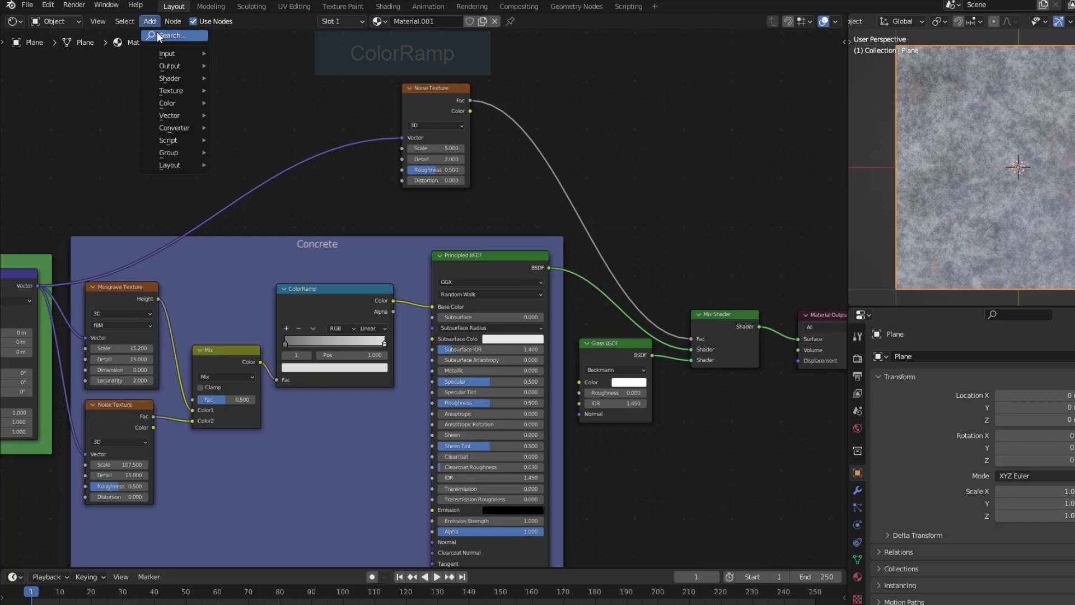
Insert a ColorRamp between the noise and the Mix Shader, sliding its black stop right
{"action": "left_click", "coordinate": [159, 33]}
{"action": "type", "text": "colo"}
{"action": "key", "text": "Return"}
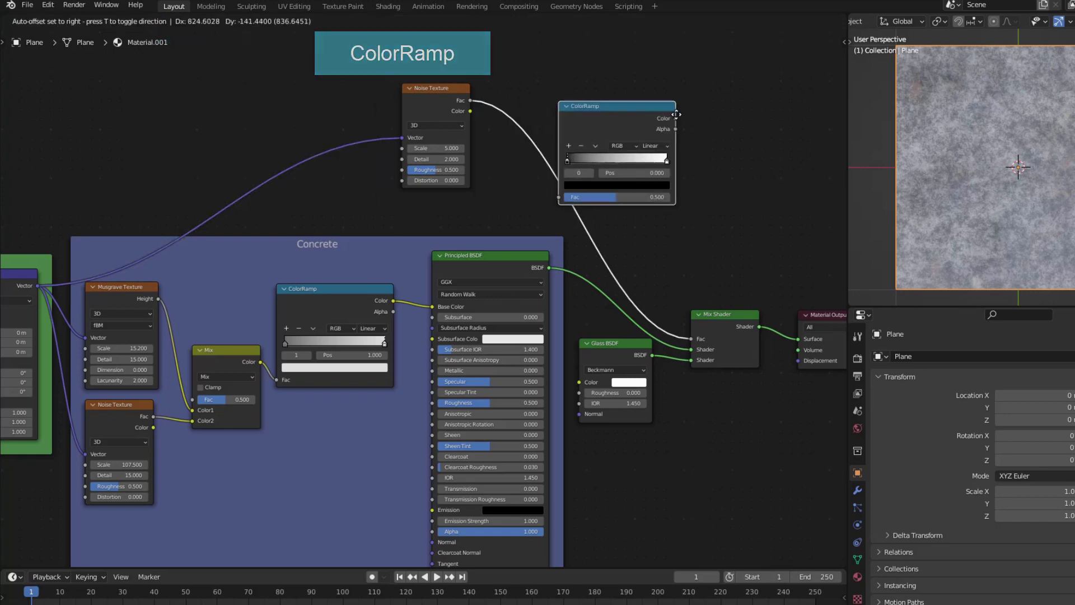
{"action": "left_click", "coordinate": [637, 111]}
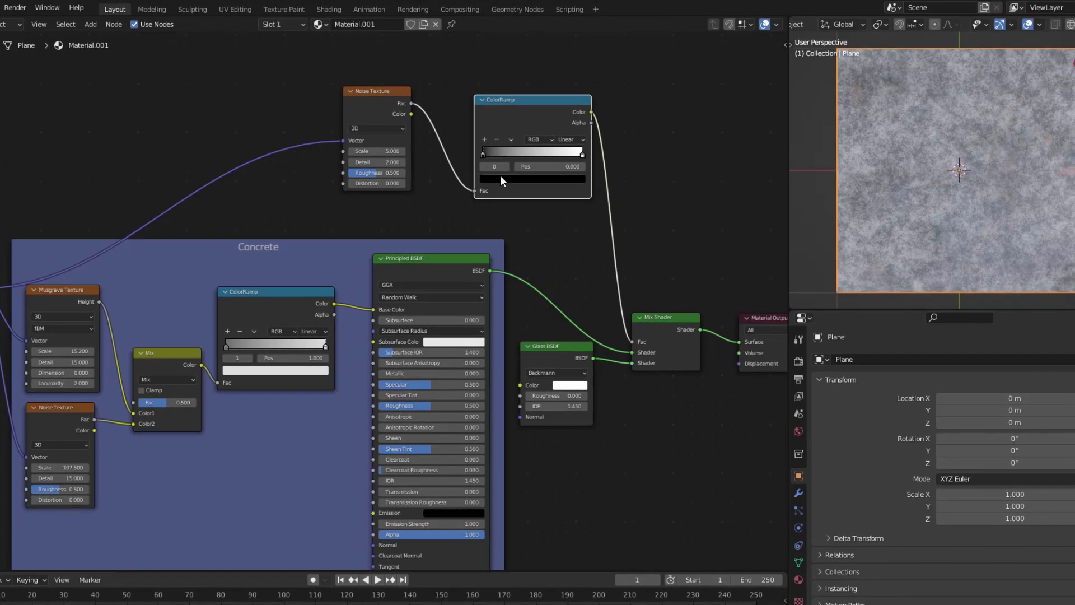
{"action": "left_click_drag", "start_coordinate": [482, 155], "coordinate": [543, 161]}
{"action": "left_click", "coordinate": [582, 155]}
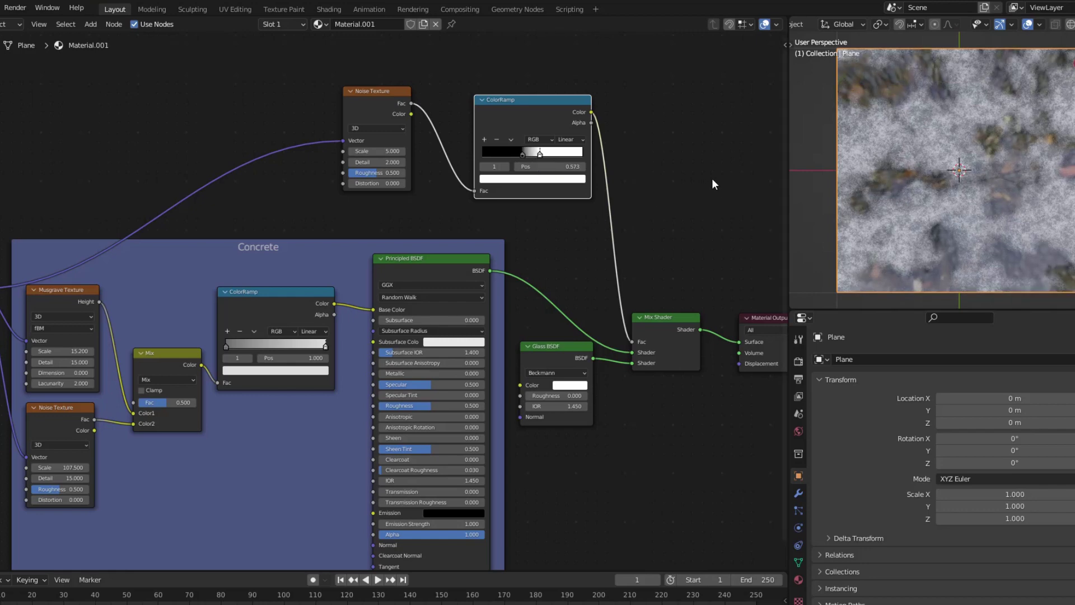
Raise the Noise Texture Scale to 6.100 and view the plane at an angle
{"action": "left_click_drag", "start_coordinate": [375, 151], "coordinate": [399, 151]}
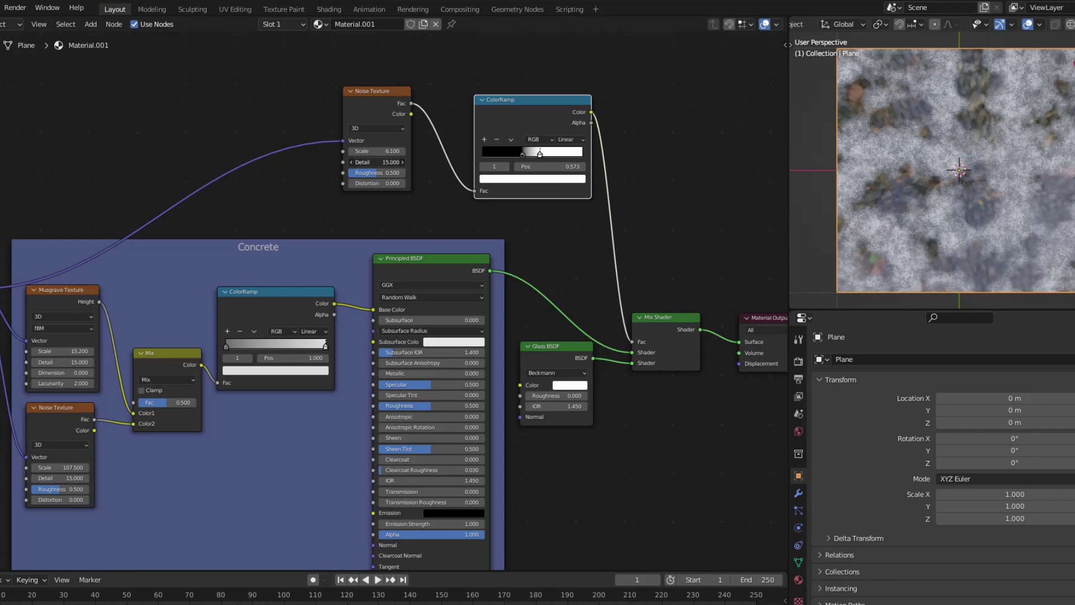
{"action": "middle_click_drag", "start_coordinate": [964, 210], "coordinate": [980, 103]}
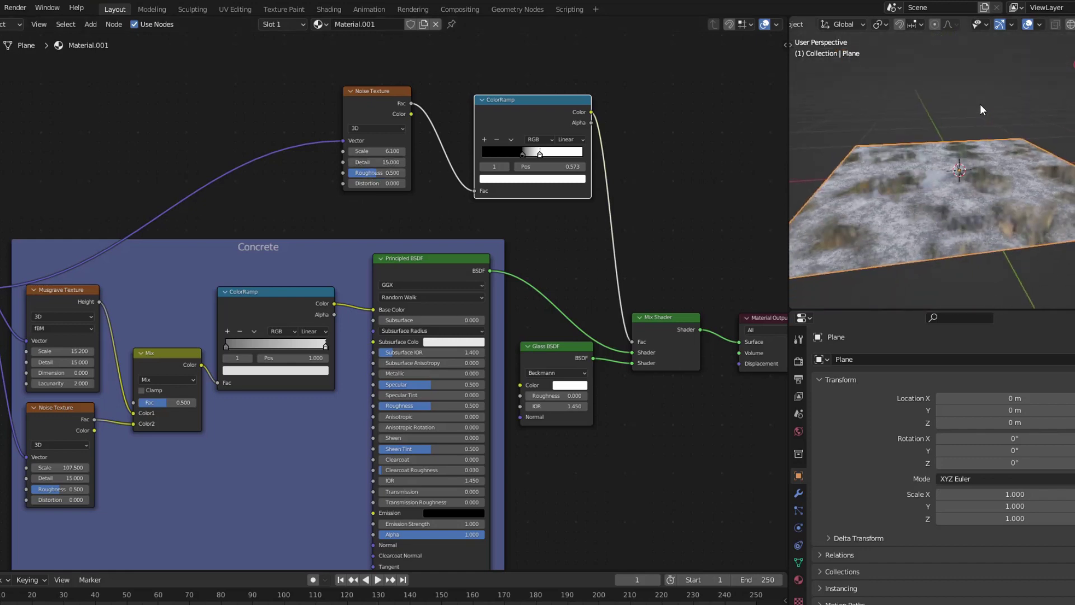
{"action": "middle_click_drag", "start_coordinate": [690, 150], "coordinate": [674, 283]}
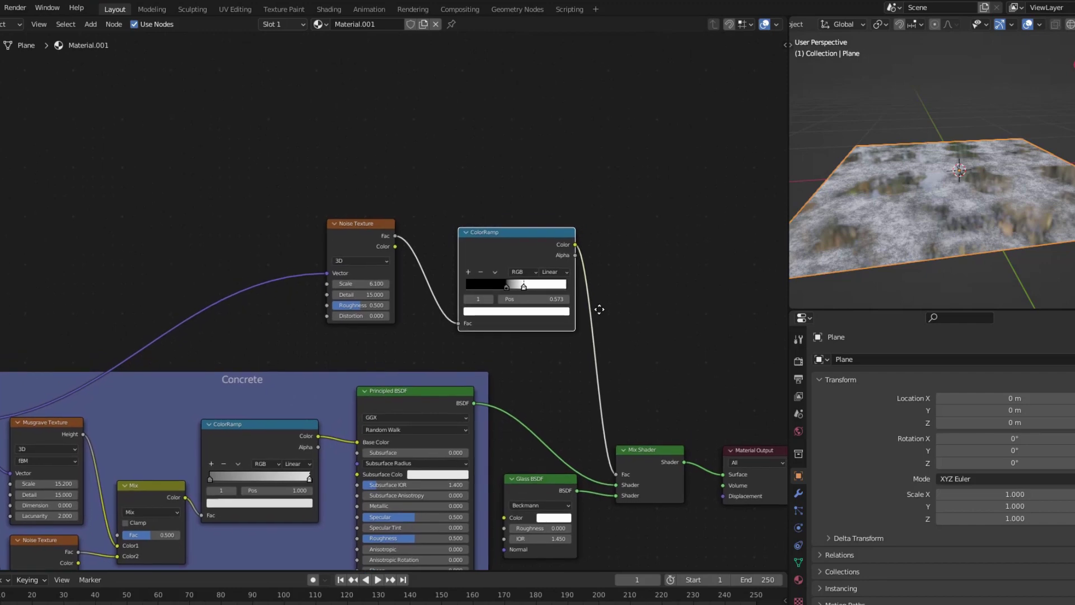
Add a Displacement node beside the ColorRamp
{"action": "left_click", "coordinate": [89, 25]}
{"action": "type", "text": "dis"}
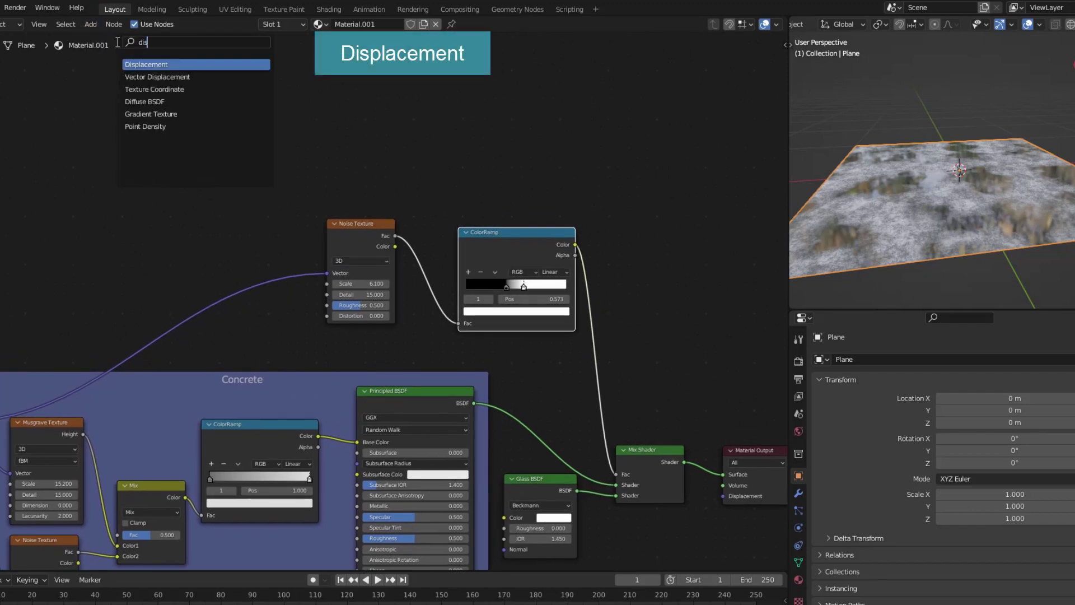
{"action": "left_click", "coordinate": [143, 64]}
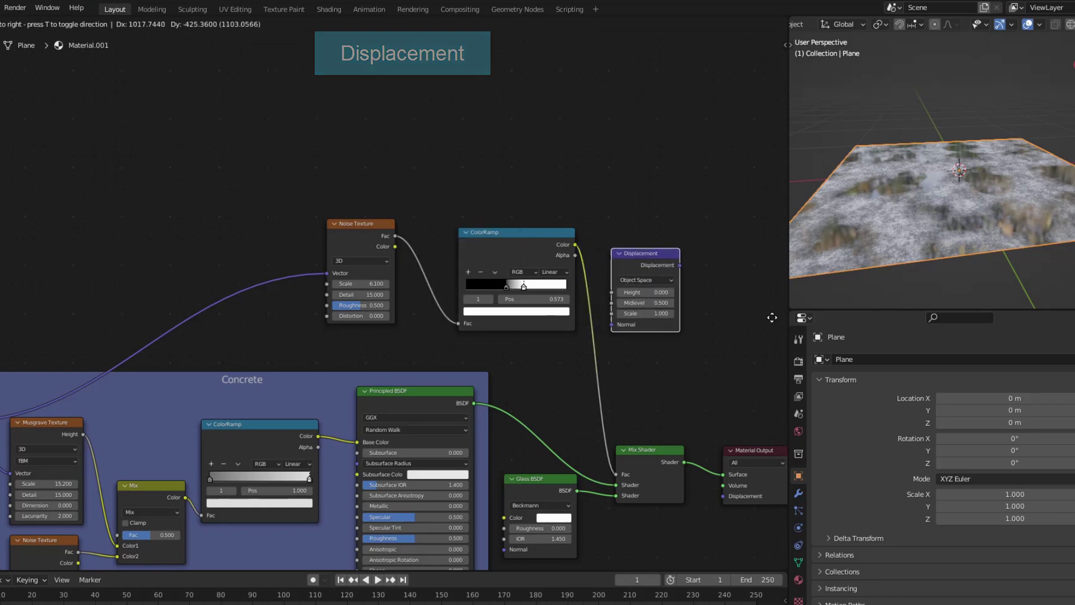
{"action": "left_click", "coordinate": [650, 268]}
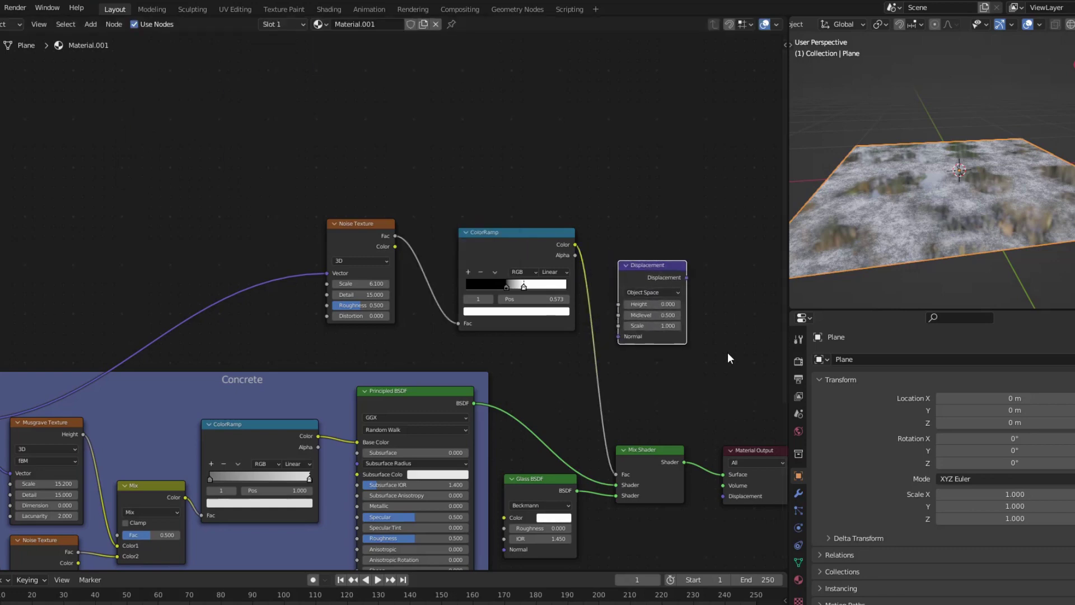
Duplicate the ColorRamp and wire noise Fac → copy → Displacement Height → Material Output Displacement
{"action": "left_click", "coordinate": [505, 231]}
{"action": "key", "text": "shift+d"}
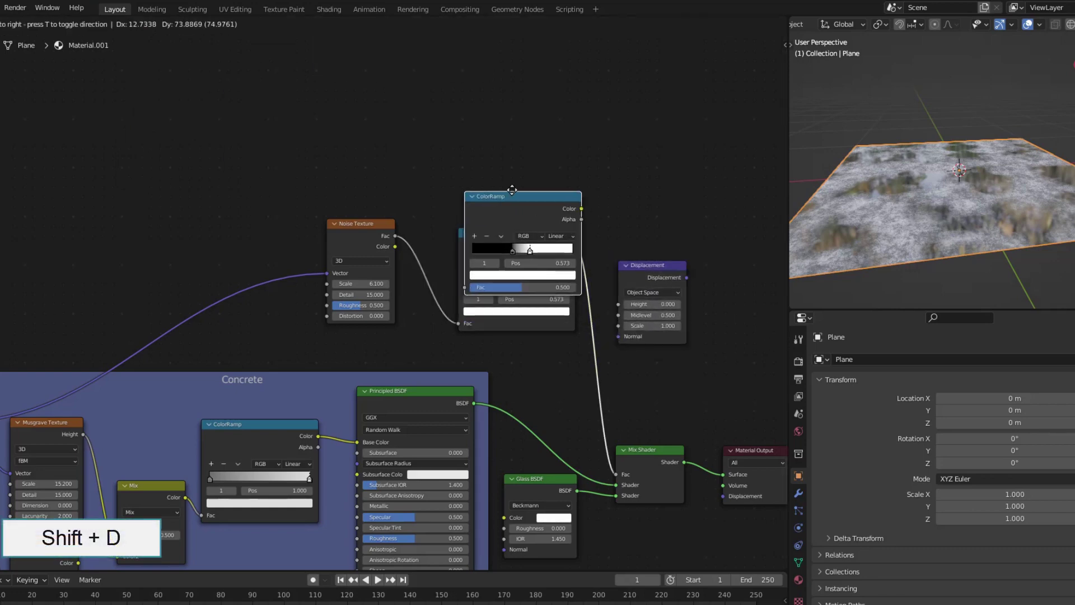
{"action": "left_click", "coordinate": [505, 120]}
{"action": "left_click_drag", "start_coordinate": [395, 235], "coordinate": [458, 211]}
{"action": "left_click_drag", "start_coordinate": [574, 133], "coordinate": [618, 304]}
{"action": "left_click_drag", "start_coordinate": [686, 278], "coordinate": [723, 496]}
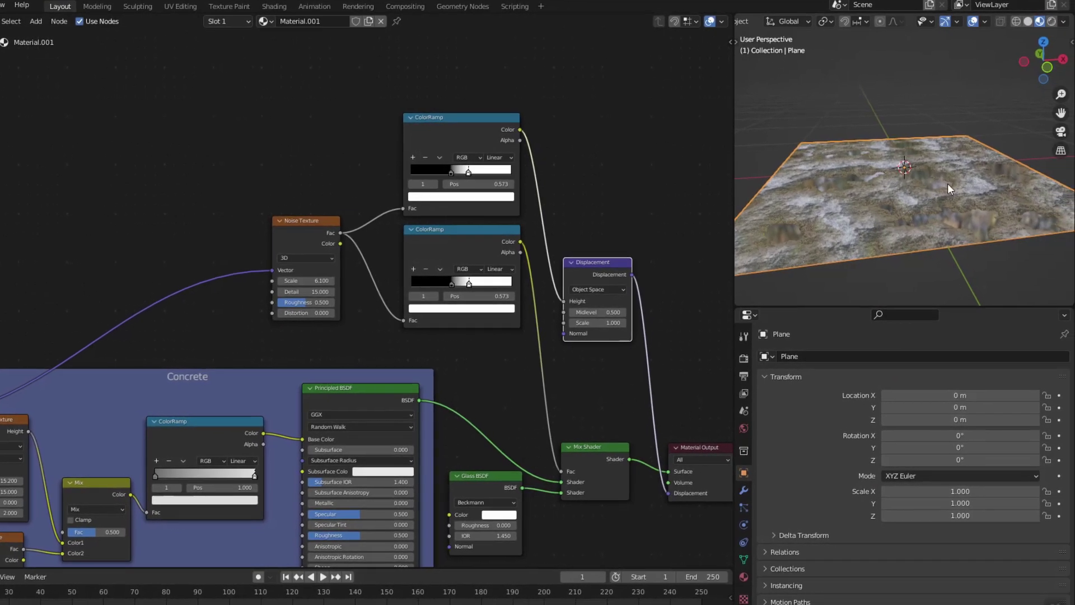
Switch rendering to Cycles on GPU Compute and preview the rendered viewport from above
{"action": "left_click", "coordinate": [744, 358]}
{"action": "left_click", "coordinate": [940, 355]}
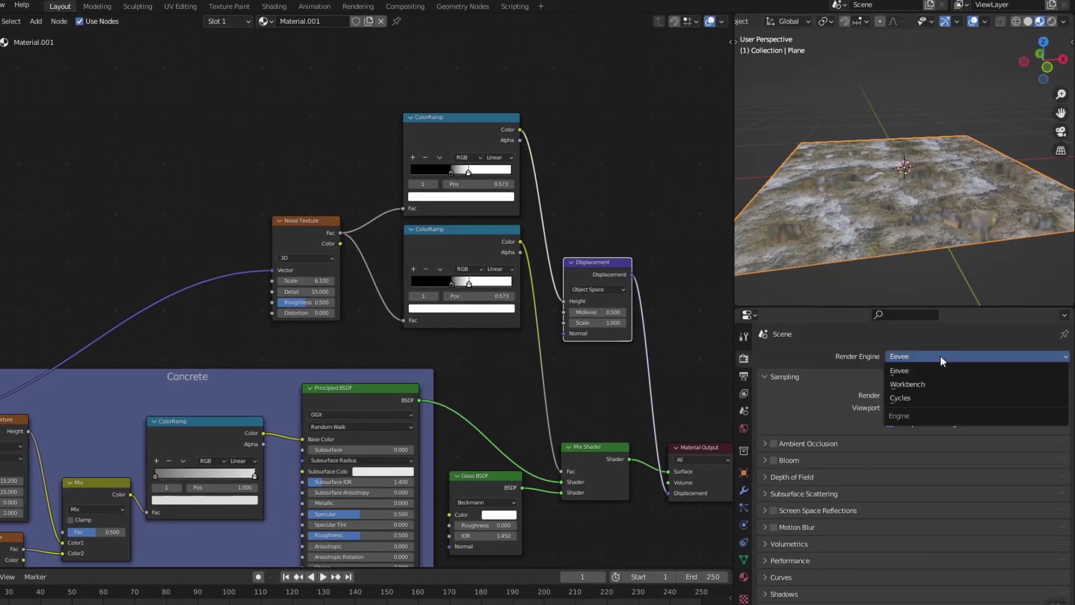
{"action": "left_click", "coordinate": [922, 398]}
{"action": "left_click", "coordinate": [950, 389]}
{"action": "left_click", "coordinate": [937, 414]}
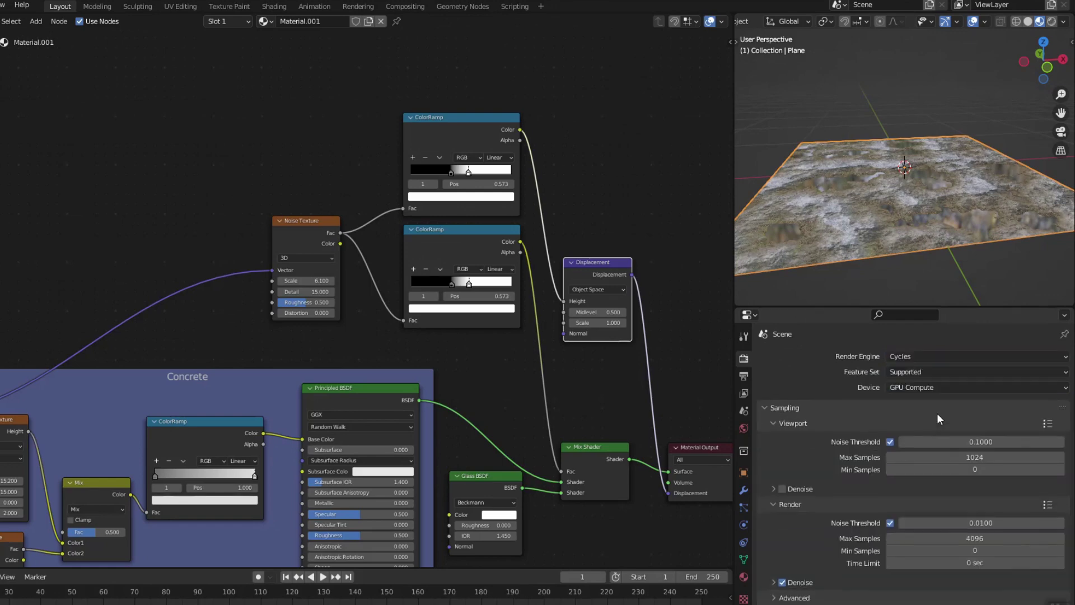
{"action": "left_click", "coordinate": [1051, 22]}
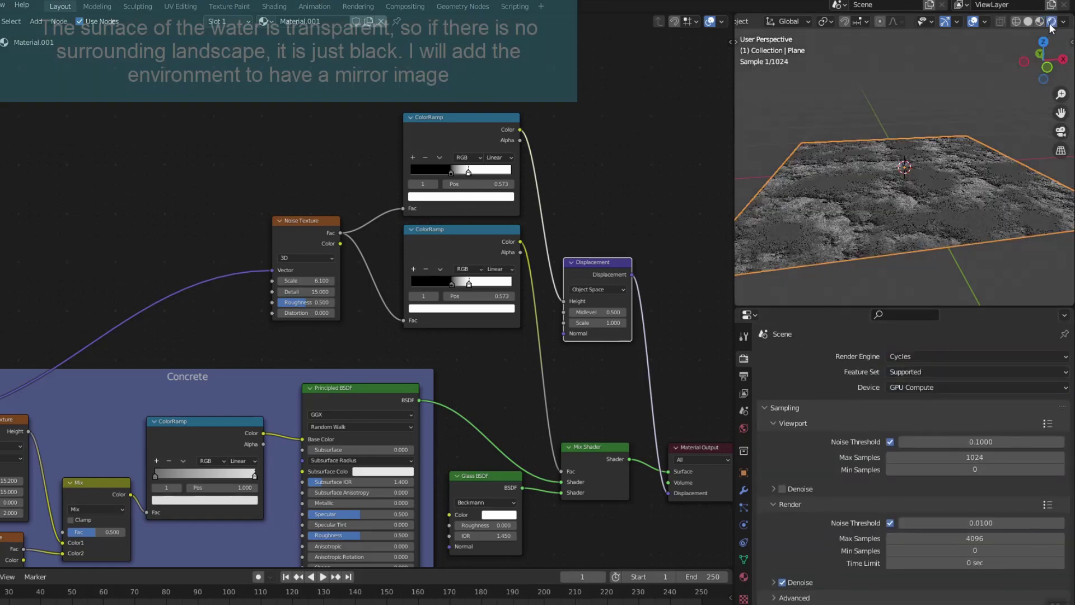
{"action": "middle_click_drag", "start_coordinate": [922, 233], "coordinate": [912, 204]}
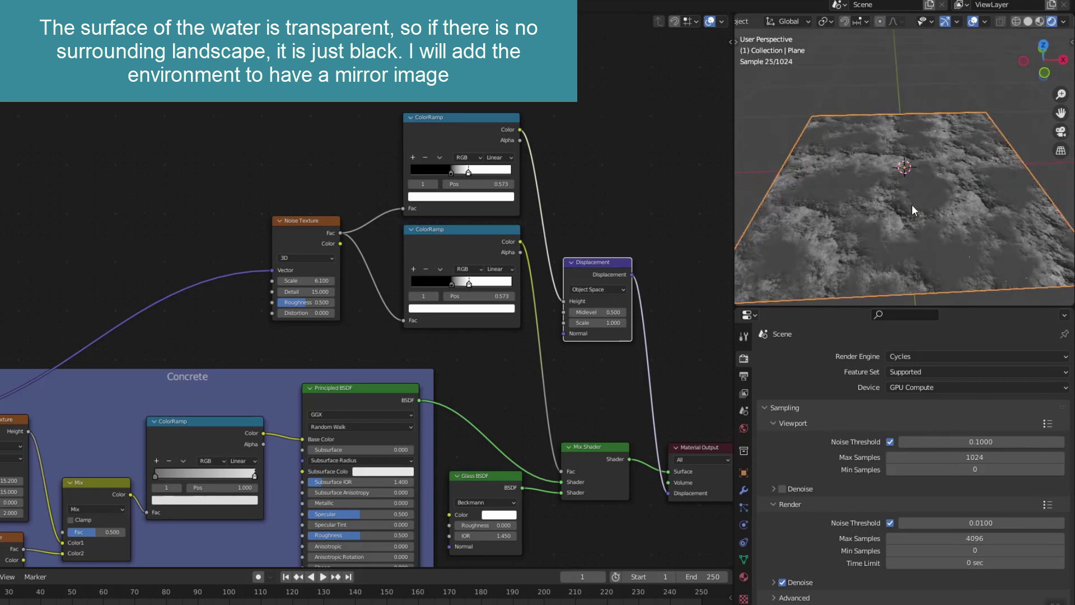
Set the world colour to an Environment Texture loaded with studio_garden_4k.exr
{"action": "left_click", "coordinate": [744, 429]}
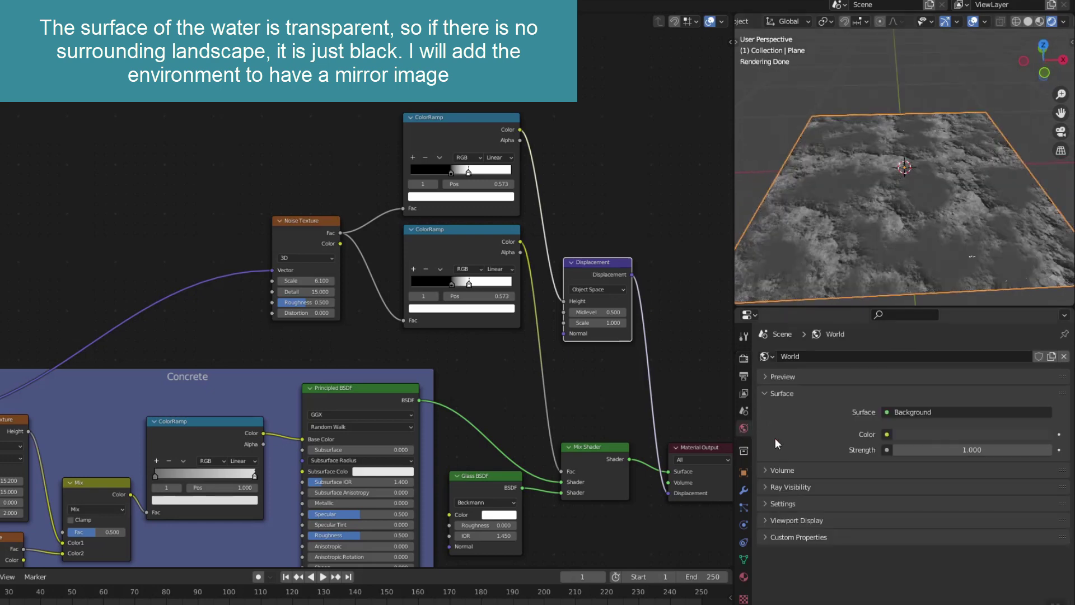
{"action": "left_click", "coordinate": [886, 435]}
{"action": "left_click", "coordinate": [663, 492]}
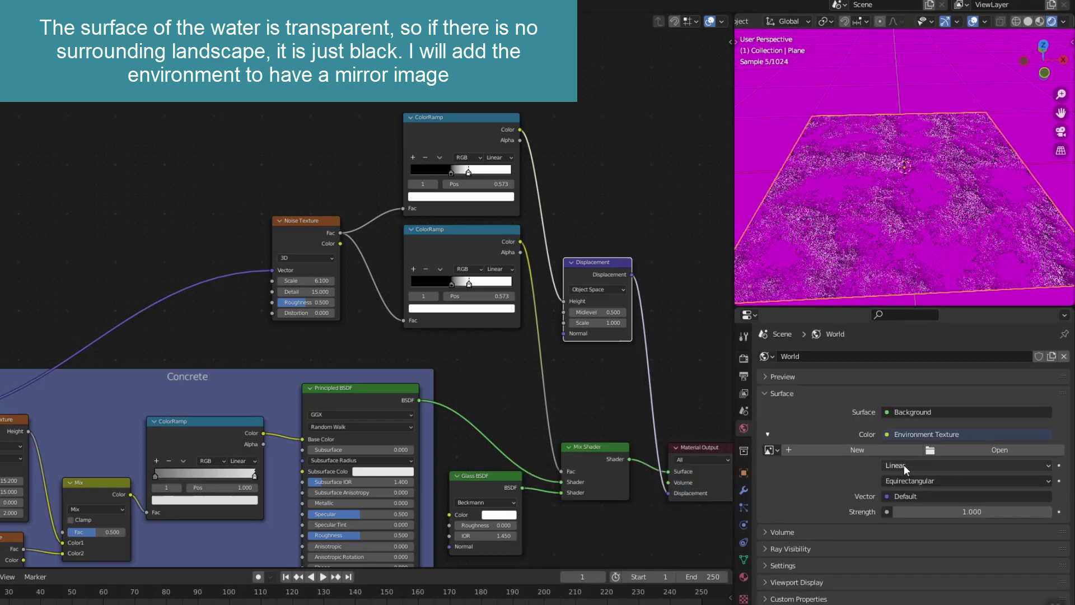
{"action": "left_click", "coordinate": [952, 449]}
{"action": "left_click", "coordinate": [200, 461]}
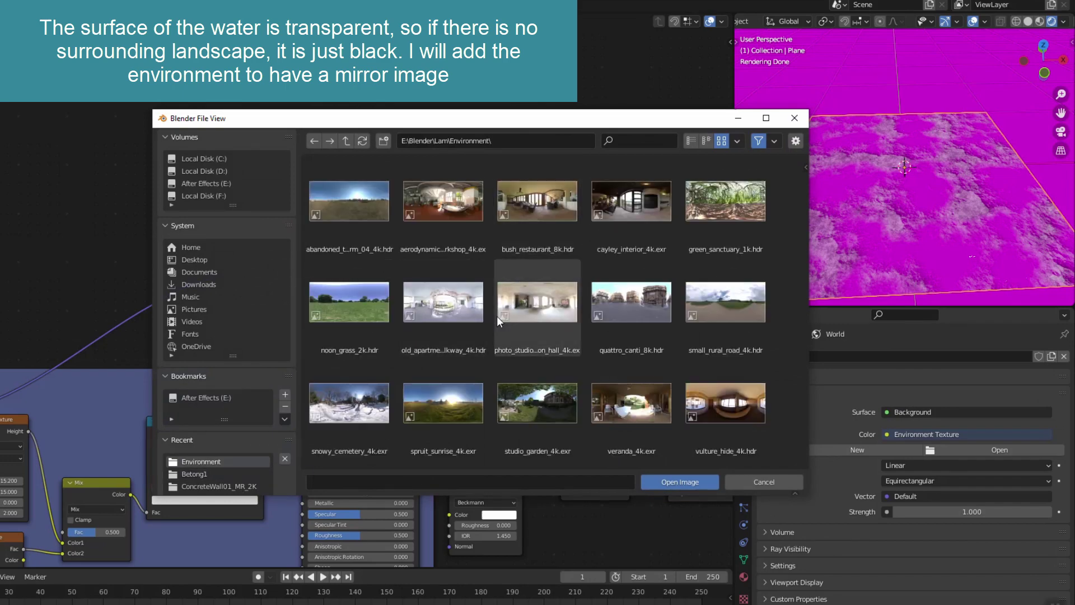
{"action": "left_click", "coordinate": [518, 402]}
{"action": "left_click", "coordinate": [694, 482]}
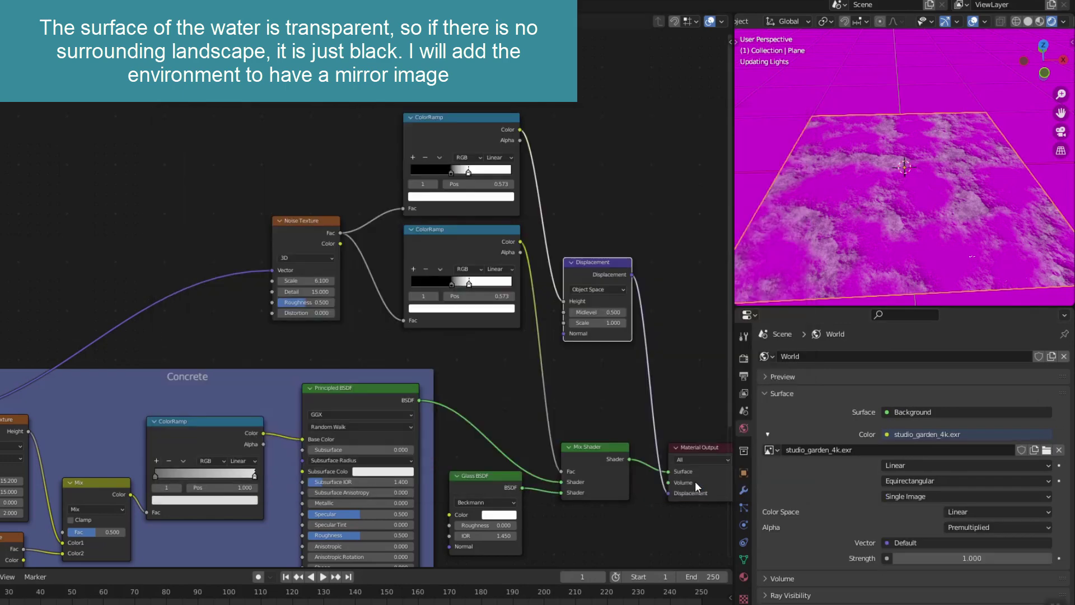
Enable a transparent film background in the render settings
{"action": "left_click", "coordinate": [744, 358]}
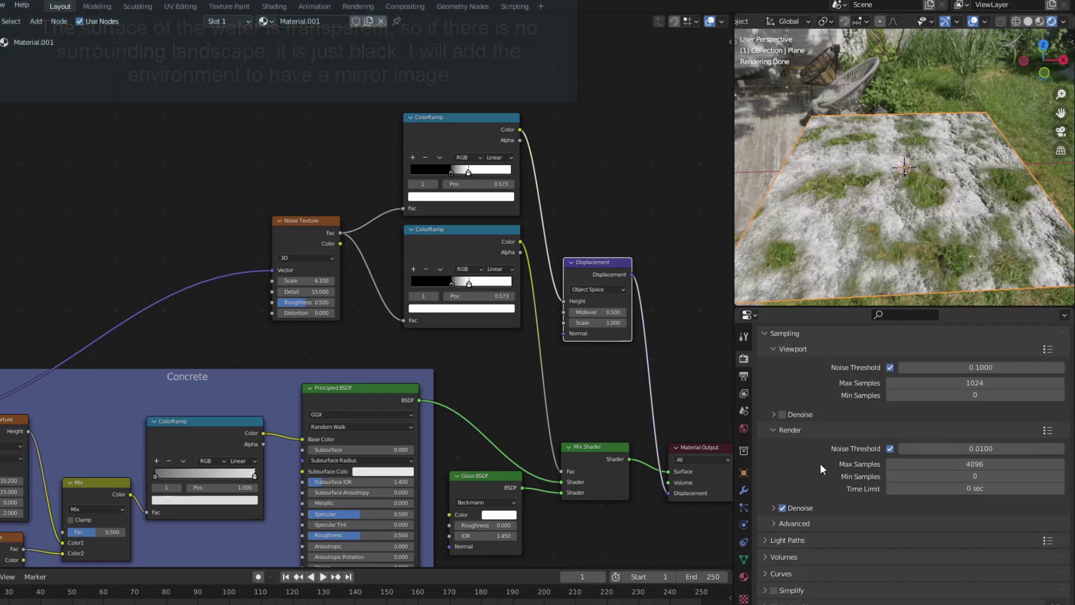
{"action": "scroll", "coordinate": [820, 464], "scroll_direction": "down", "scroll_amount": 3}
{"action": "left_click", "coordinate": [778, 548]}
{"action": "scroll", "coordinate": [840, 509], "scroll_direction": "down", "scroll_amount": 4}
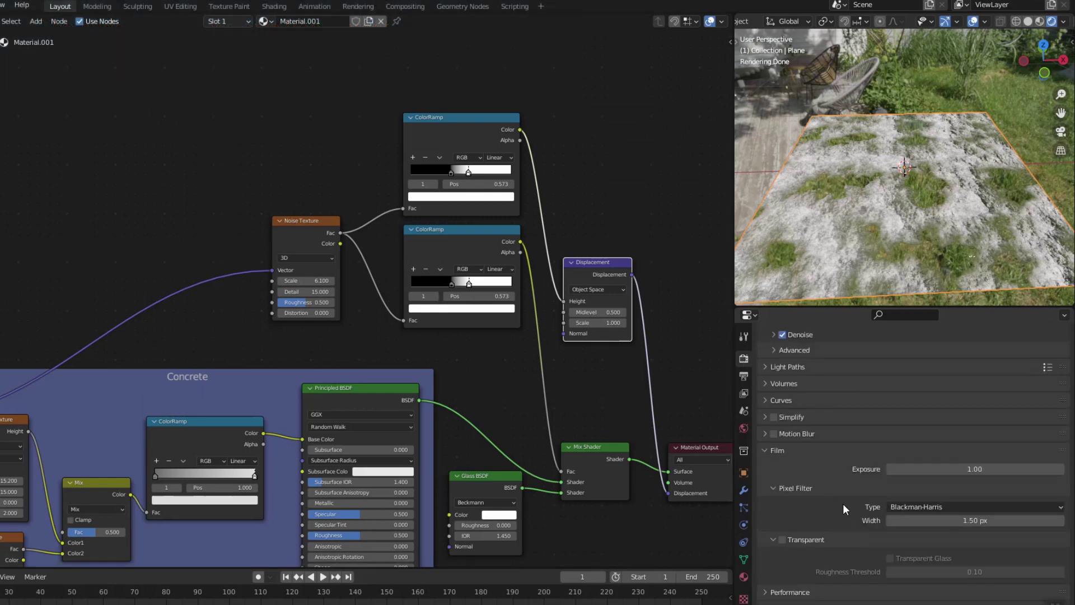
{"action": "scroll", "coordinate": [848, 511], "scroll_direction": "down", "scroll_amount": 1}
{"action": "left_click", "coordinate": [781, 514]}
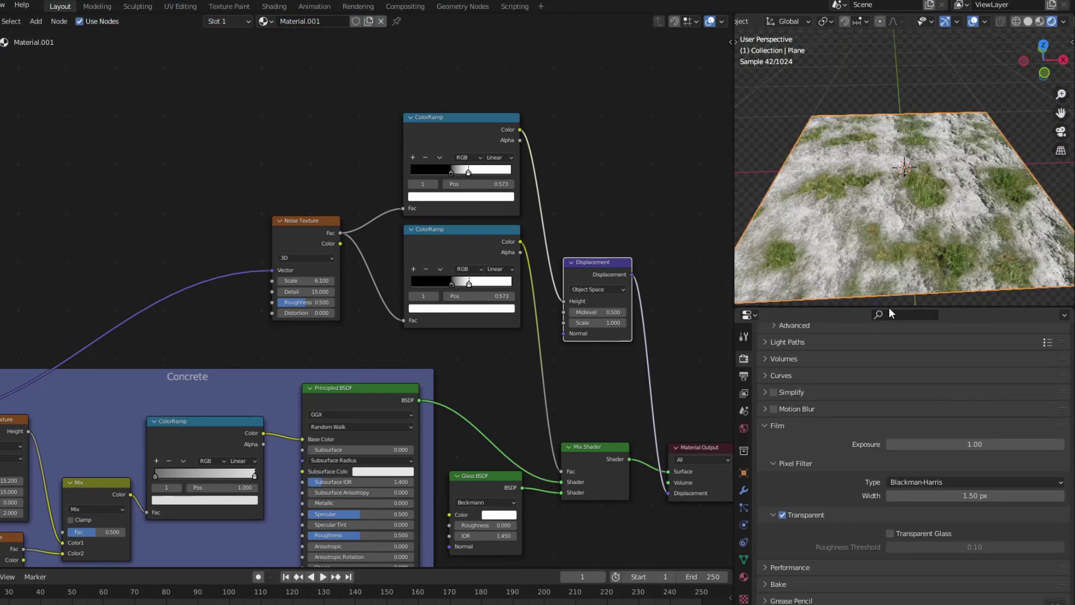
{"action": "middle_click_drag", "start_coordinate": [900, 260], "coordinate": [909, 222], "text": "shift"}
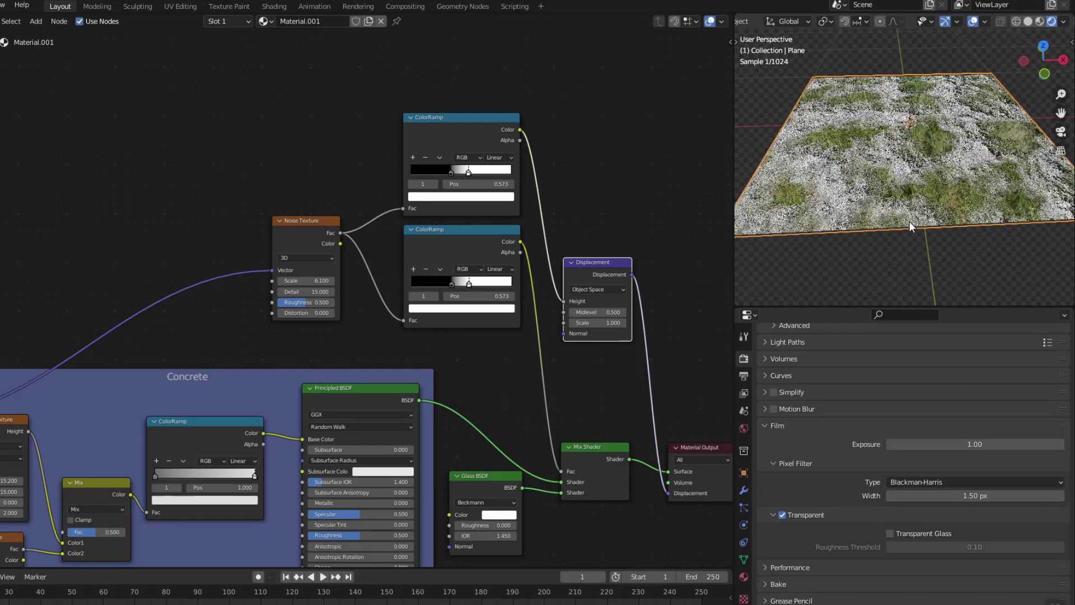
Set the material's displacement method to Displacement and Bump
{"action": "left_click", "coordinate": [745, 579]}
{"action": "left_click", "coordinate": [778, 553]}
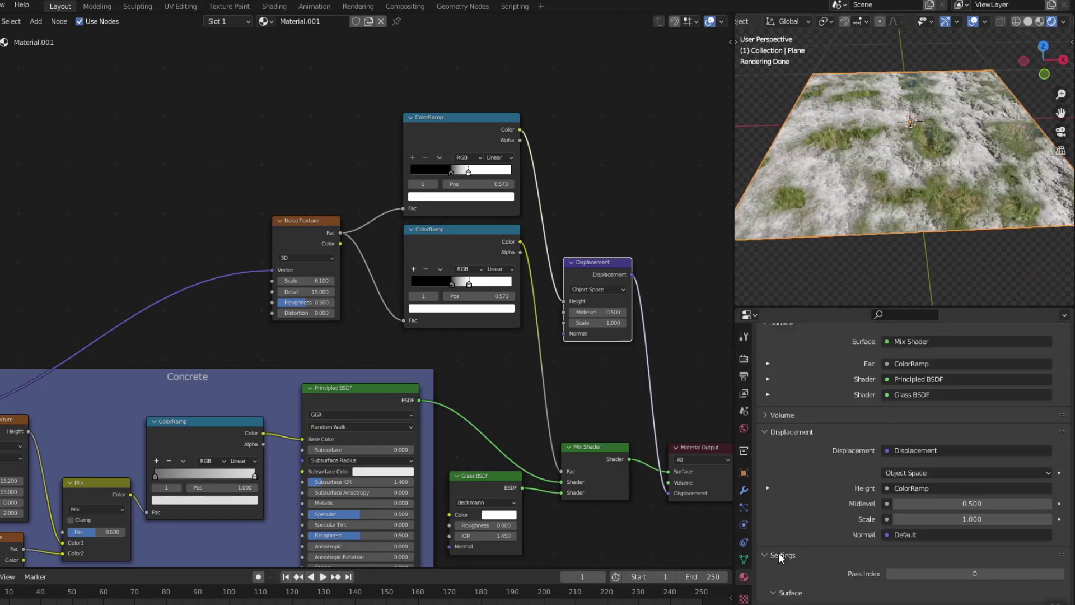
{"action": "scroll", "coordinate": [821, 455], "scroll_direction": "down", "scroll_amount": 5}
{"action": "left_click", "coordinate": [910, 490]}
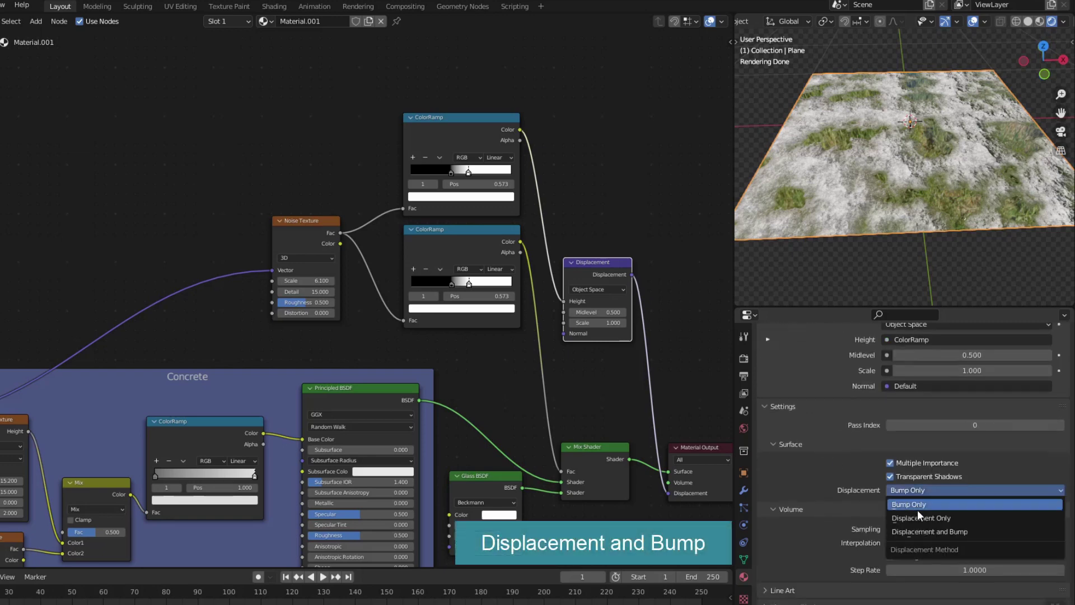
{"action": "left_click", "coordinate": [918, 532]}
{"action": "key", "text": "Tab"}
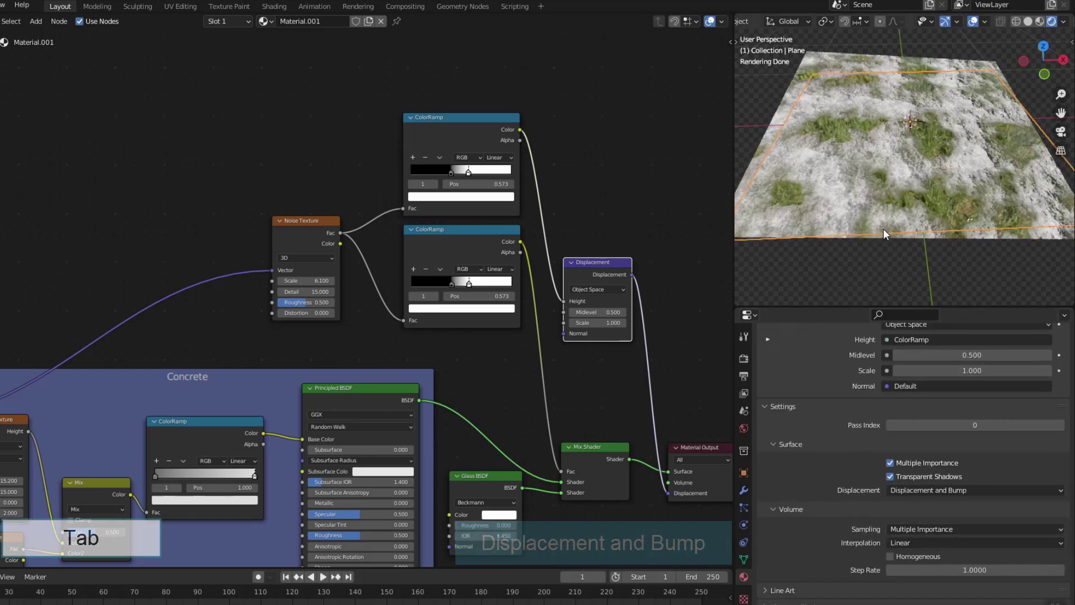
Subdivide the plane's mesh in Edit Mode and return to Object Mode
{"action": "right_click", "coordinate": [901, 139]}
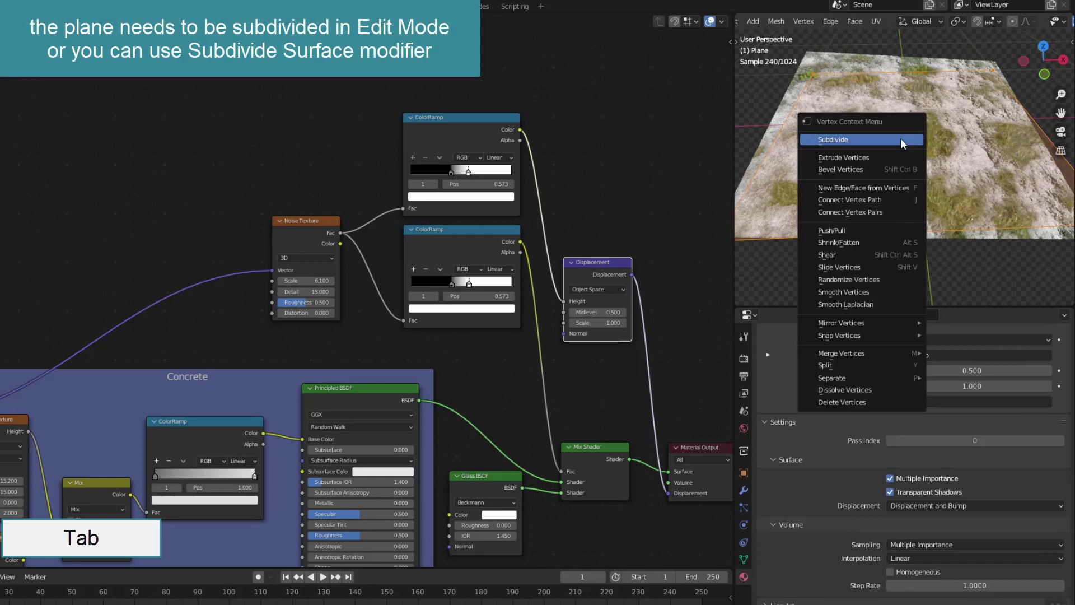
{"action": "left_click", "coordinate": [852, 140]}
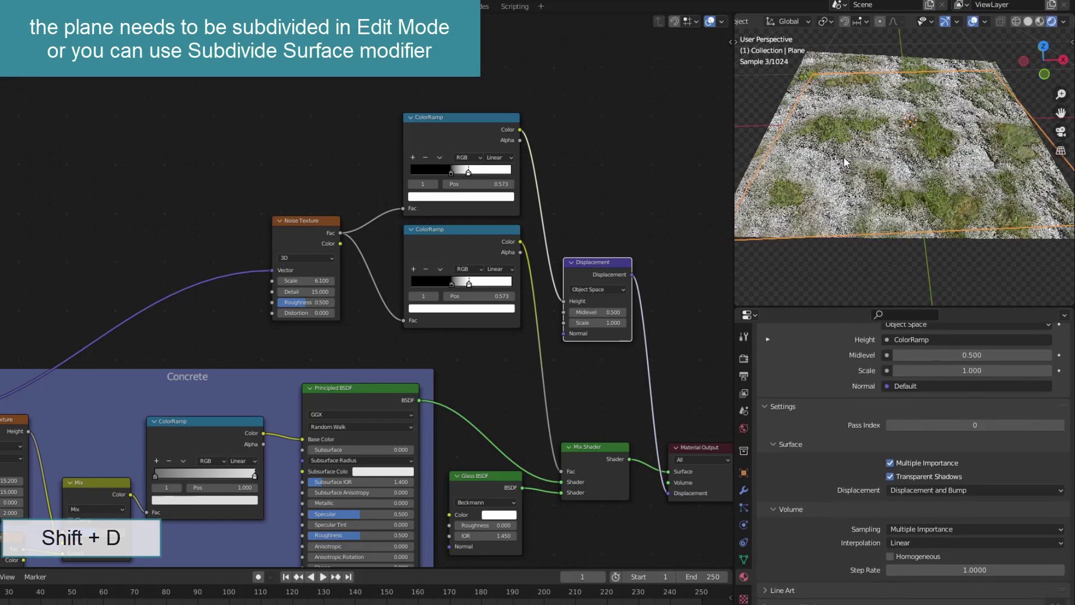
{"action": "key", "text": "Tab"}
Add a Simple Subdivision Surface modifier with viewport and render levels 6
{"action": "left_click", "coordinate": [743, 490]}
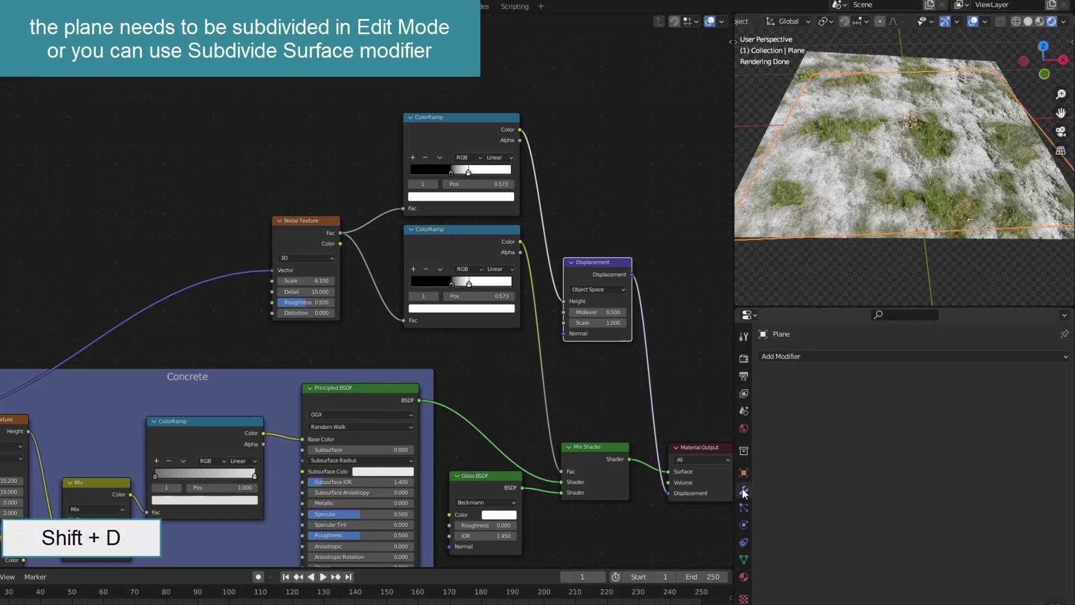
{"action": "left_click", "coordinate": [808, 357]}
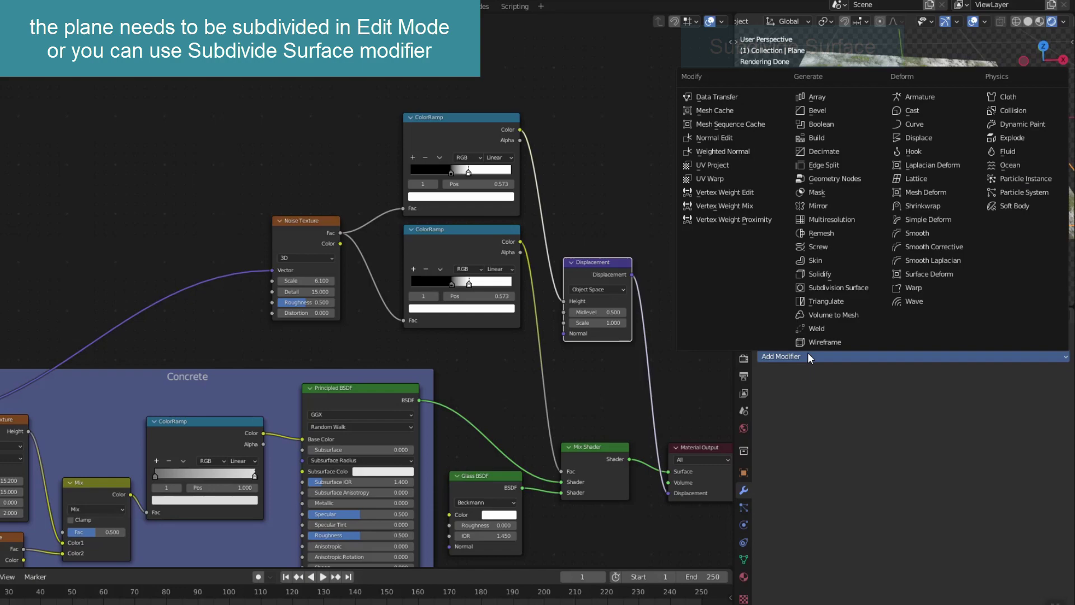
{"action": "left_click", "coordinate": [840, 287]}
{"action": "left_click", "coordinate": [1027, 396]}
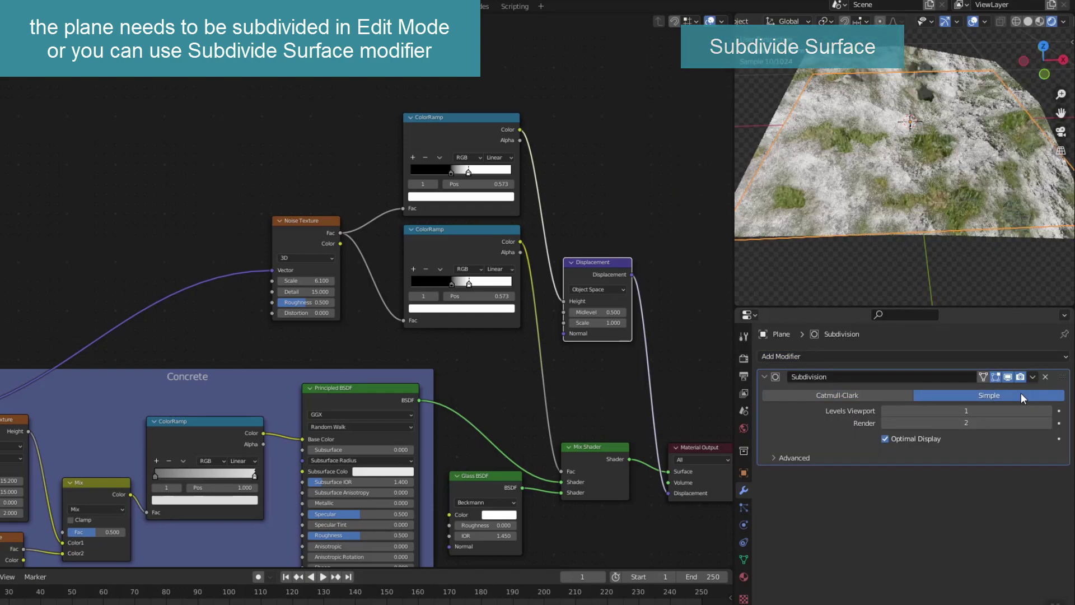
{"action": "left_click", "coordinate": [1048, 410]}
{"action": "left_click", "coordinate": [1048, 410]}
{"action": "left_click", "coordinate": [1049, 410]}
{"action": "left_click", "coordinate": [1049, 410]}
{"action": "left_click", "coordinate": [1048, 411]}
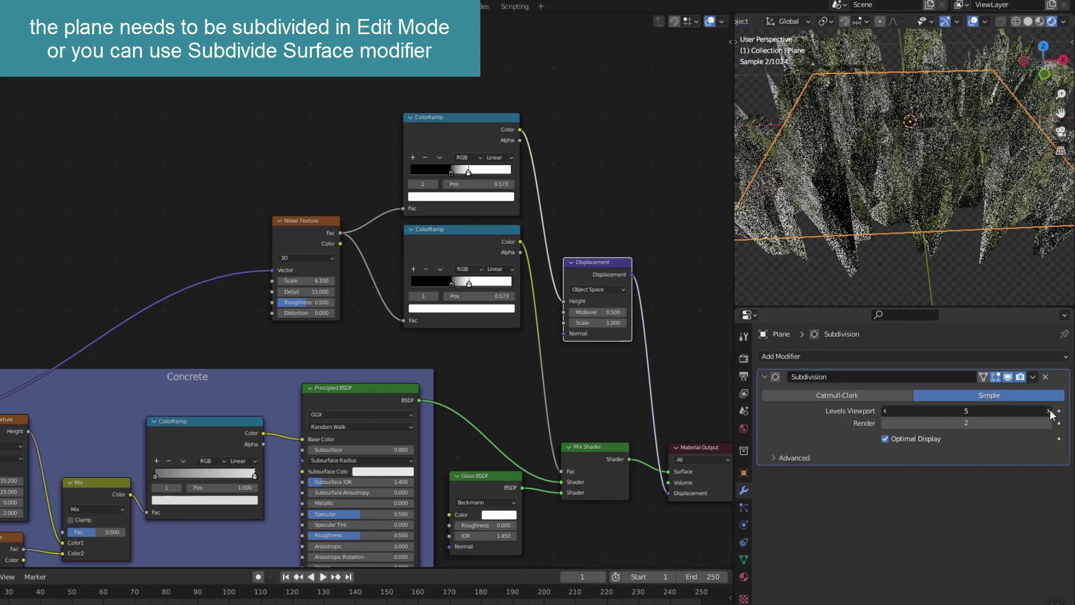
{"action": "left_click", "coordinate": [1047, 423]}
{"action": "left_click", "coordinate": [1048, 423]}
{"action": "left_click", "coordinate": [1048, 422]}
{"action": "left_click", "coordinate": [1048, 423]}
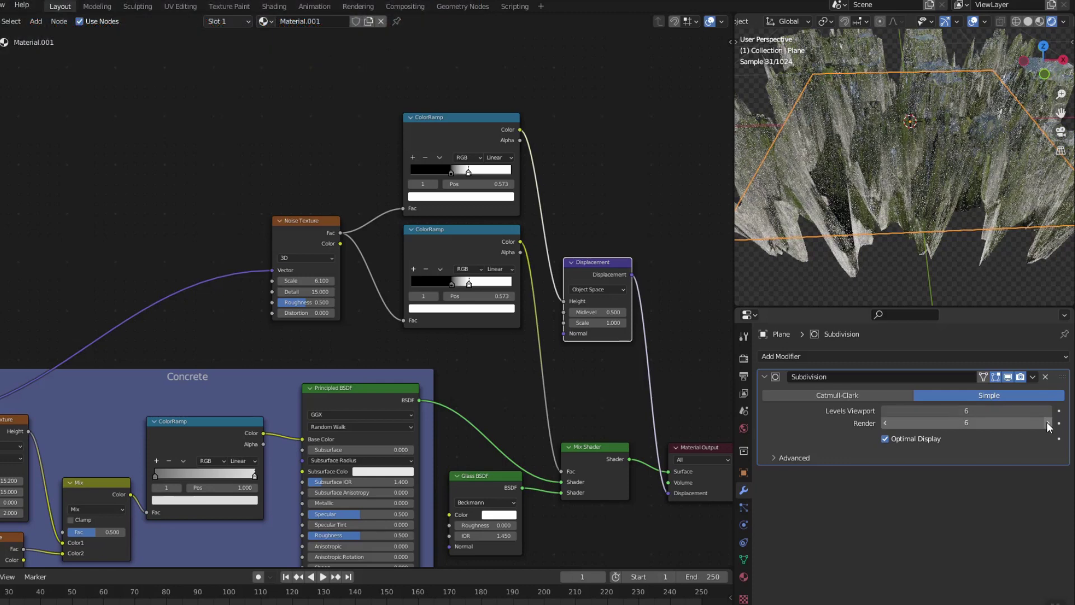
{"action": "scroll", "coordinate": [887, 216], "scroll_direction": "down", "scroll_amount": 4}
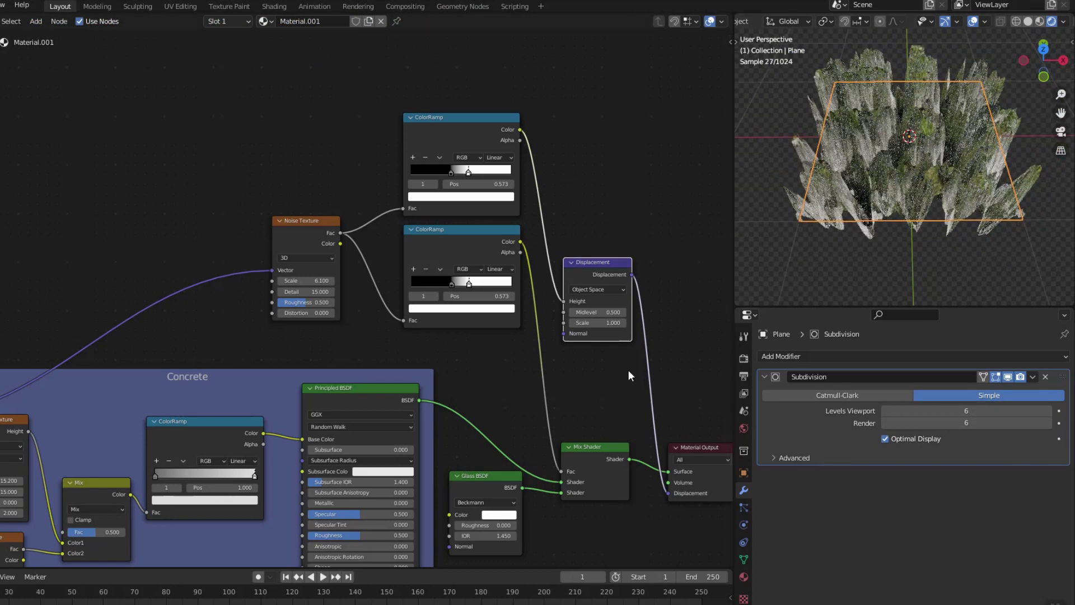
Set the Displacement node Scale to 0.1 and view the terrain at a tilt
{"action": "left_click", "coordinate": [613, 322]}
{"action": "type", "text": "0.1"}
{"action": "key", "text": "Return"}
{"action": "scroll", "coordinate": [935, 217], "scroll_direction": "up", "scroll_amount": 4}
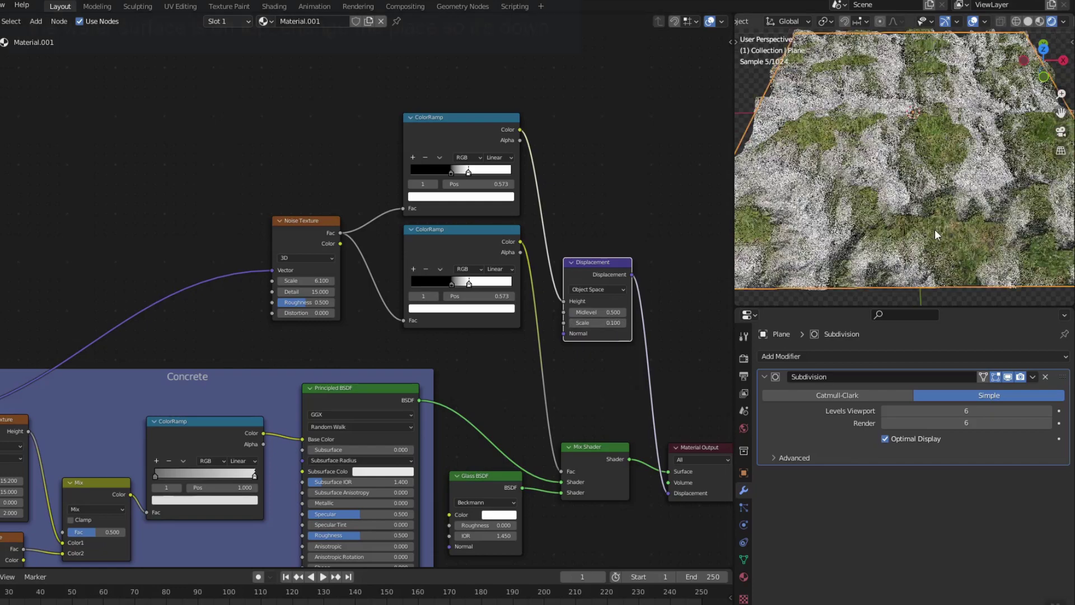
{"action": "middle_click_drag", "start_coordinate": [935, 229], "coordinate": [969, 126]}
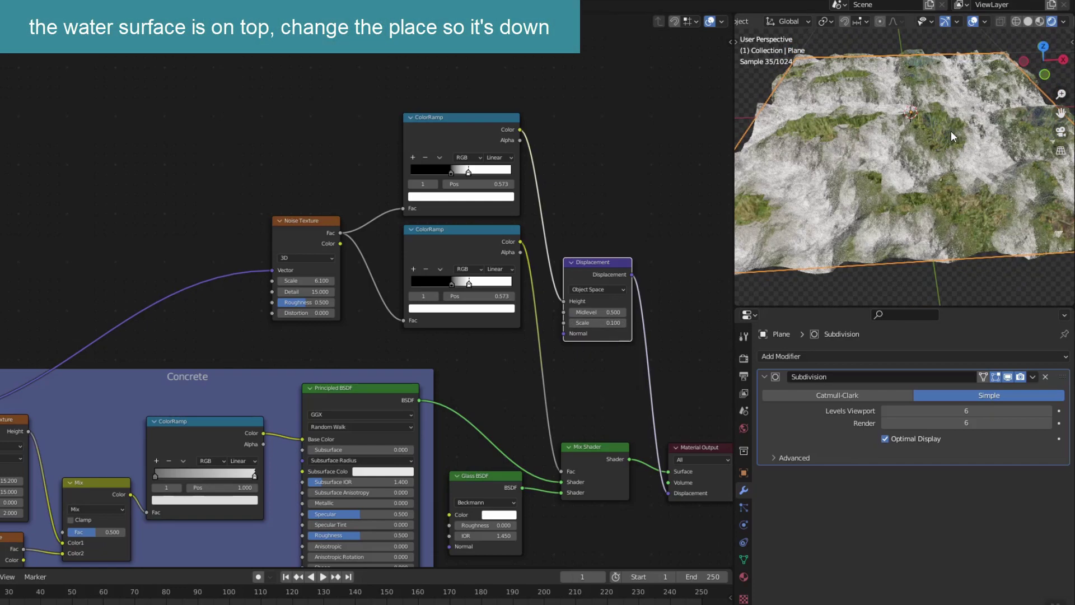
Swap the Glass BSDF into the first Mix Shader input and widen the 3D viewport
{"action": "left_click_drag", "start_coordinate": [561, 493], "coordinate": [563, 481]}
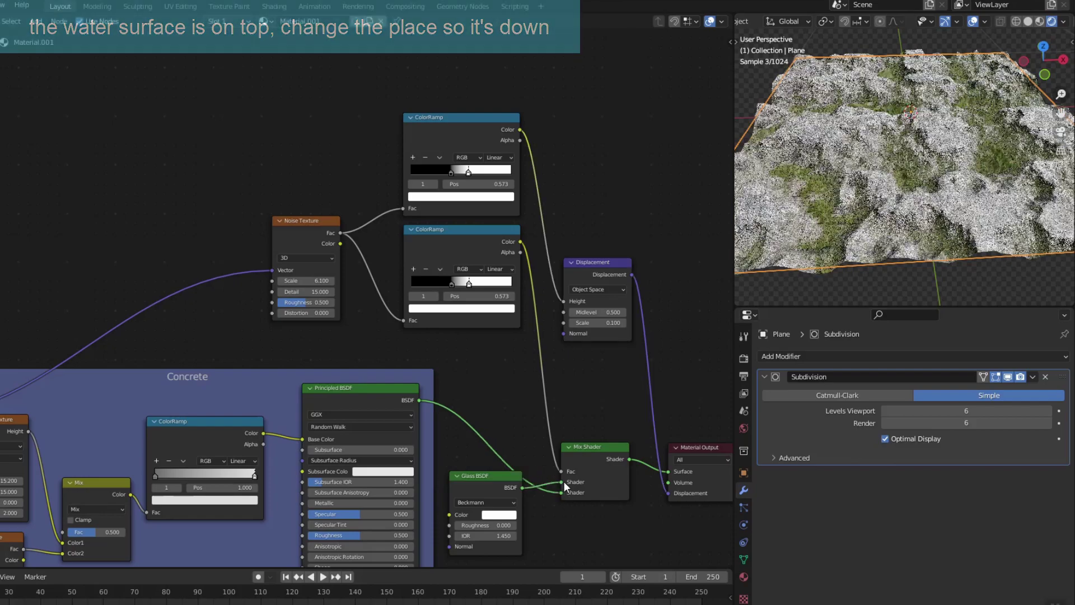
{"action": "mouse_move", "coordinate": [871, 240]}
{"action": "middle_mouse_down"}
{"action": "mouse_move", "coordinate": [862, 252]}
{"action": "mouse_move", "coordinate": [876, 241]}
{"action": "middle_mouse_up"}
{"action": "scroll", "coordinate": [888, 231], "scroll_direction": "up", "scroll_amount": 4}
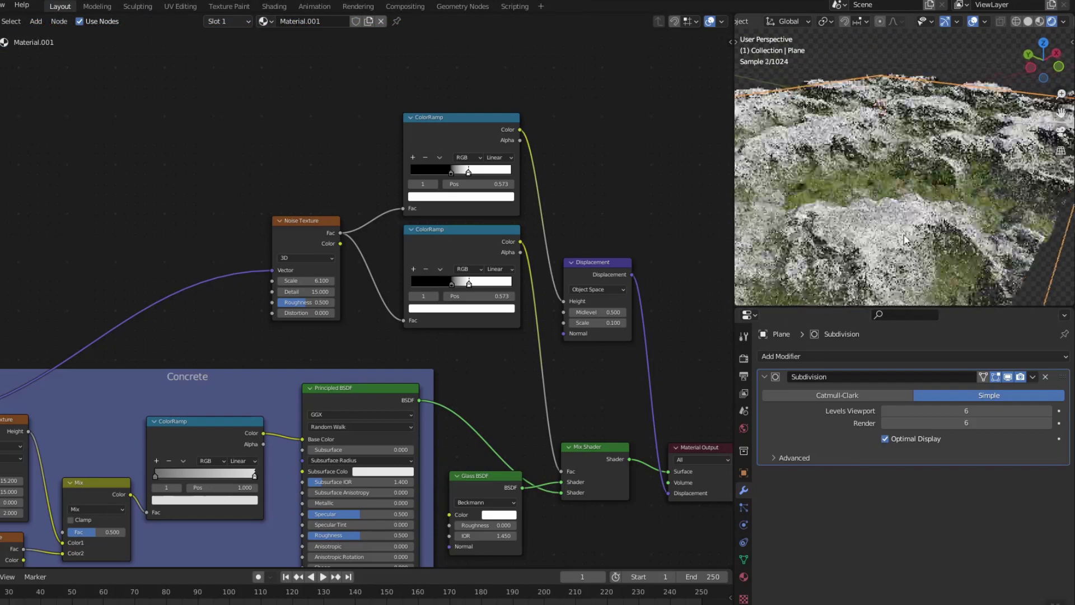
{"action": "left_click_drag", "start_coordinate": [735, 251], "coordinate": [581, 252]}
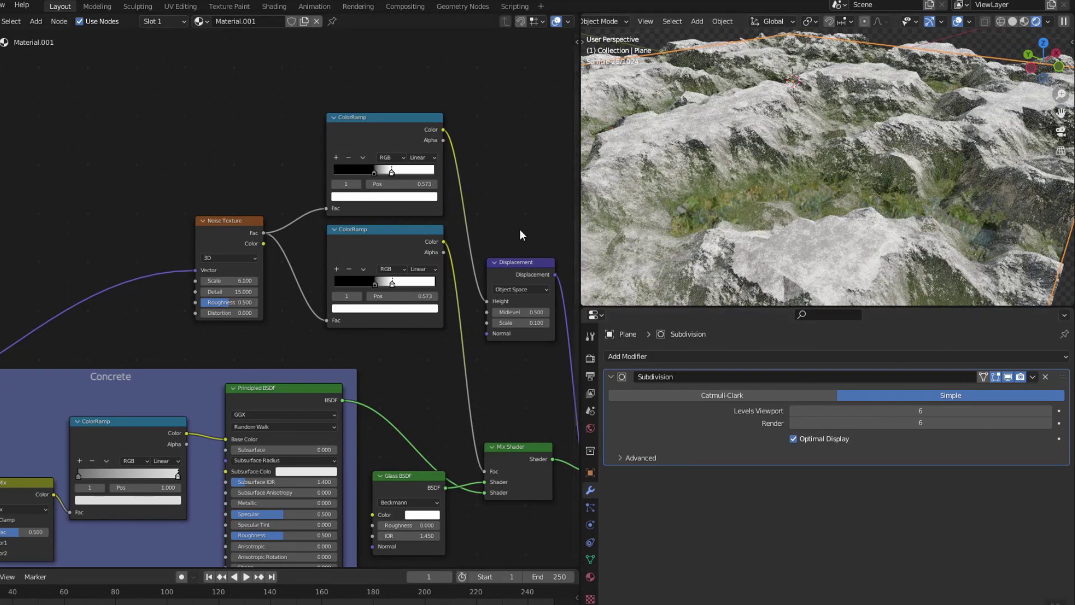
Move the top ColorRamp stops to 0.359 and 0.768 and raise noise Scale to 7.100
{"action": "middle_click_drag", "start_coordinate": [519, 230], "coordinate": [360, 199]}
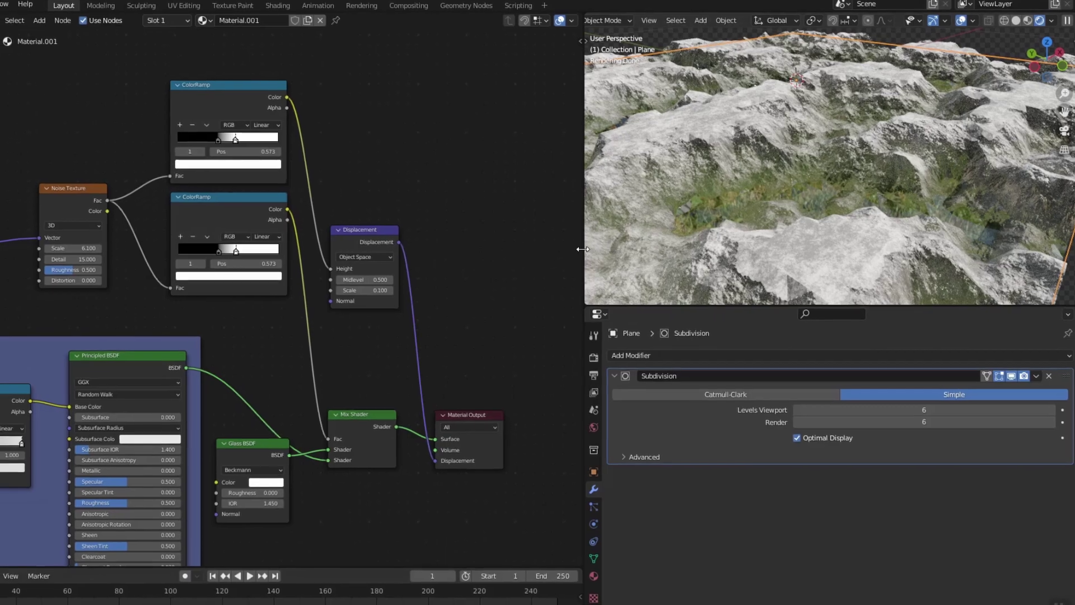
{"action": "left_click_drag", "start_coordinate": [580, 229], "coordinate": [495, 229]}
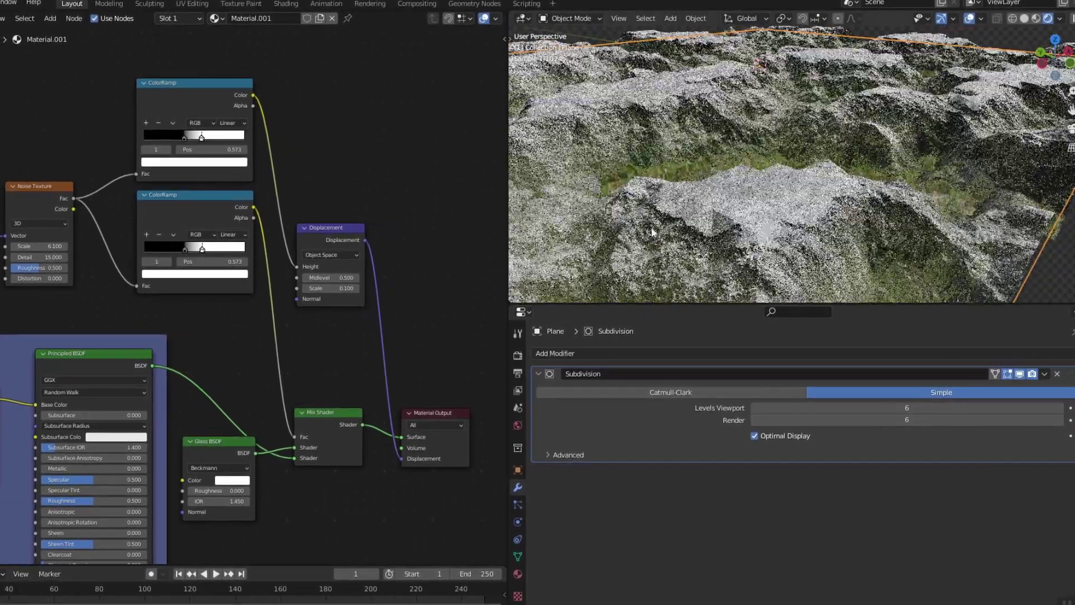
{"action": "left_click_drag", "start_coordinate": [201, 137], "coordinate": [221, 139]}
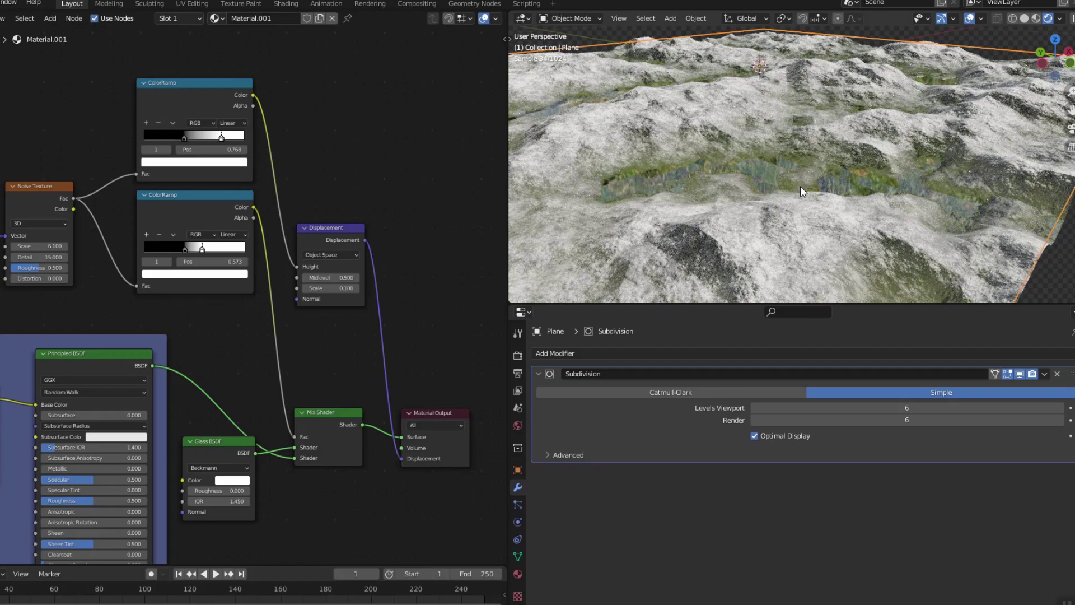
{"action": "mouse_move", "coordinate": [183, 139]}
{"action": "left_mouse_down"}
{"action": "mouse_move", "coordinate": [172, 139]}
{"action": "mouse_move", "coordinate": [183, 140]}
{"action": "left_mouse_up"}
{"action": "mouse_move", "coordinate": [39, 247]}
{"action": "left_mouse_down"}
{"action": "mouse_move", "coordinate": [64, 247]}
{"action": "mouse_move", "coordinate": [44, 247]}
{"action": "left_mouse_up"}
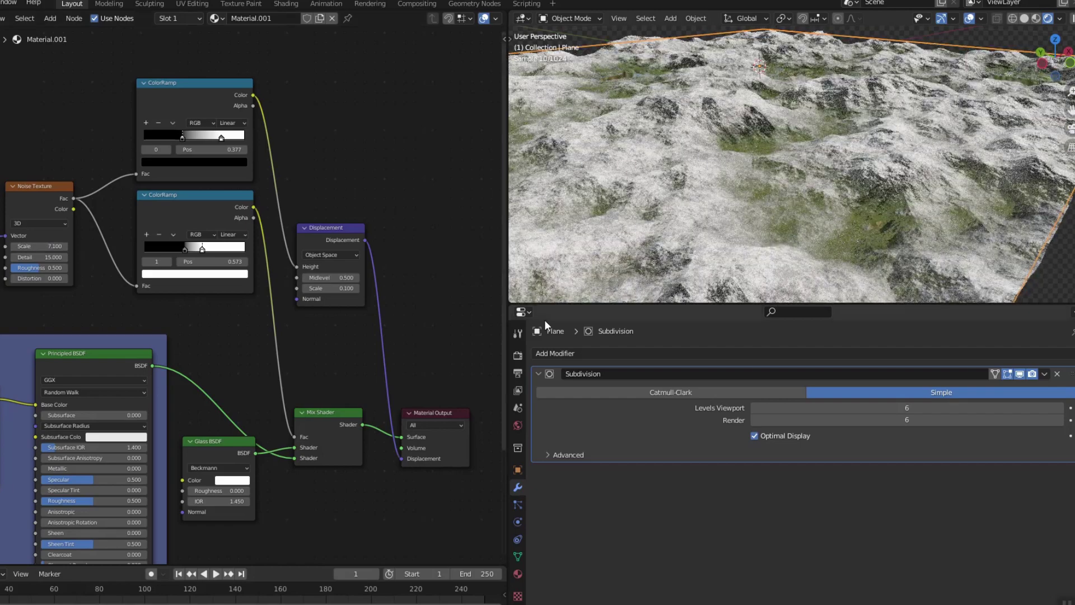
Set the Displacement Scale to 0.02
{"action": "left_click", "coordinate": [350, 288]}
{"action": "type", "text": "0.02"}
{"action": "key", "text": "Return"}
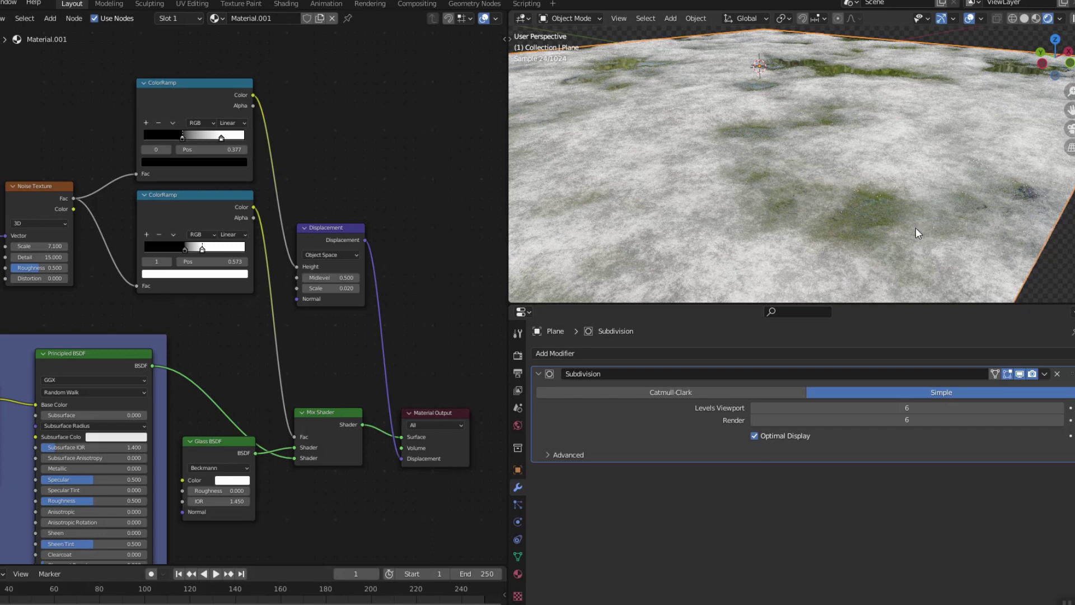